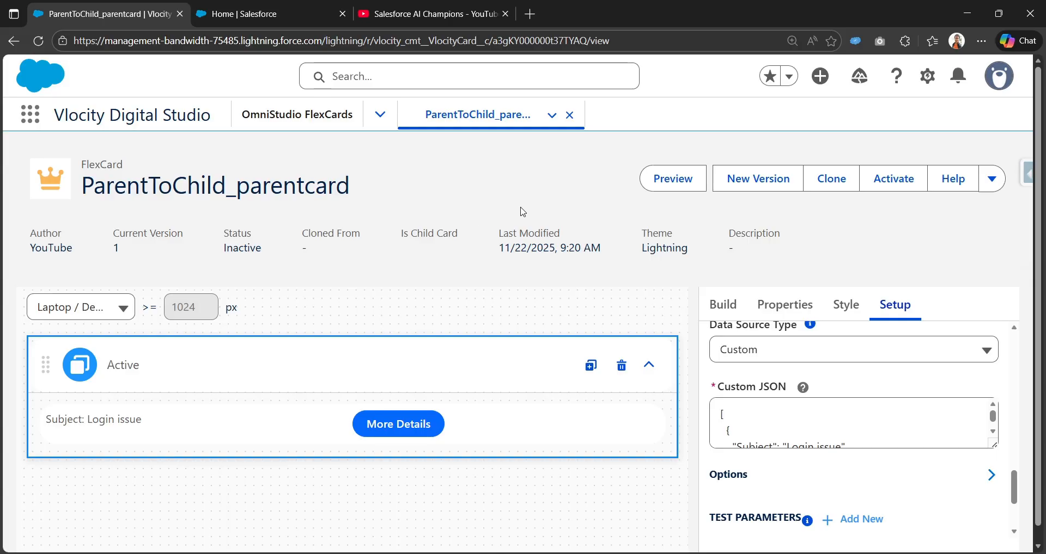
Preview the ParentToChild_parentcard FlexCard, view the More Details flyout for the Login issue case, and close it.
left_click(674, 187)
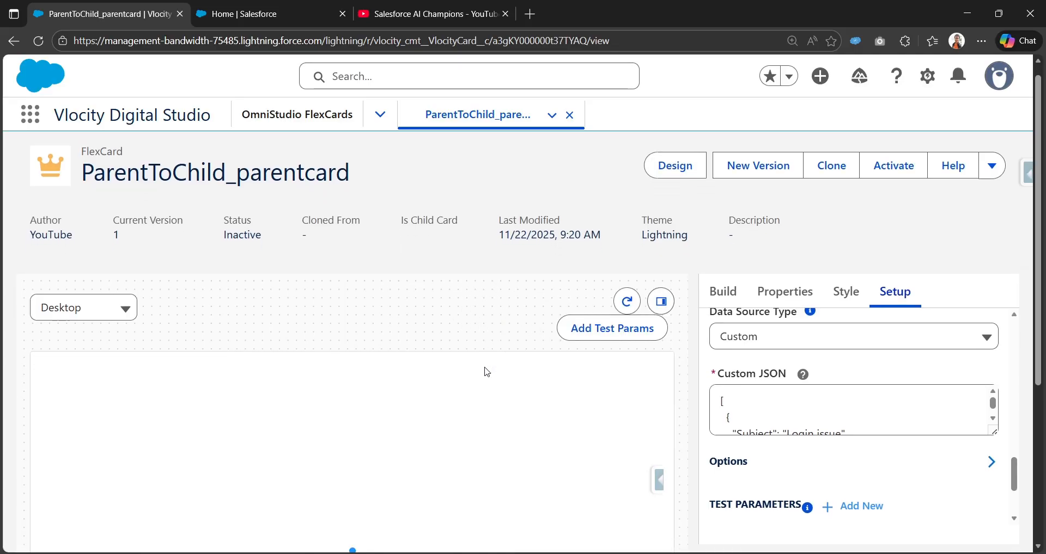
scroll(486, 371, "down", 3)
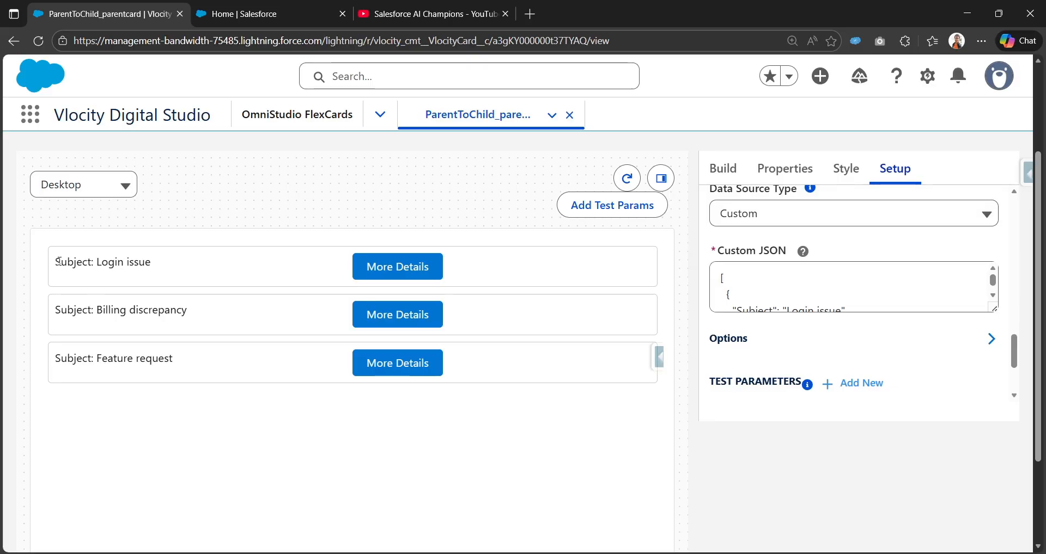
left_click_drag(58, 262, 158, 263)
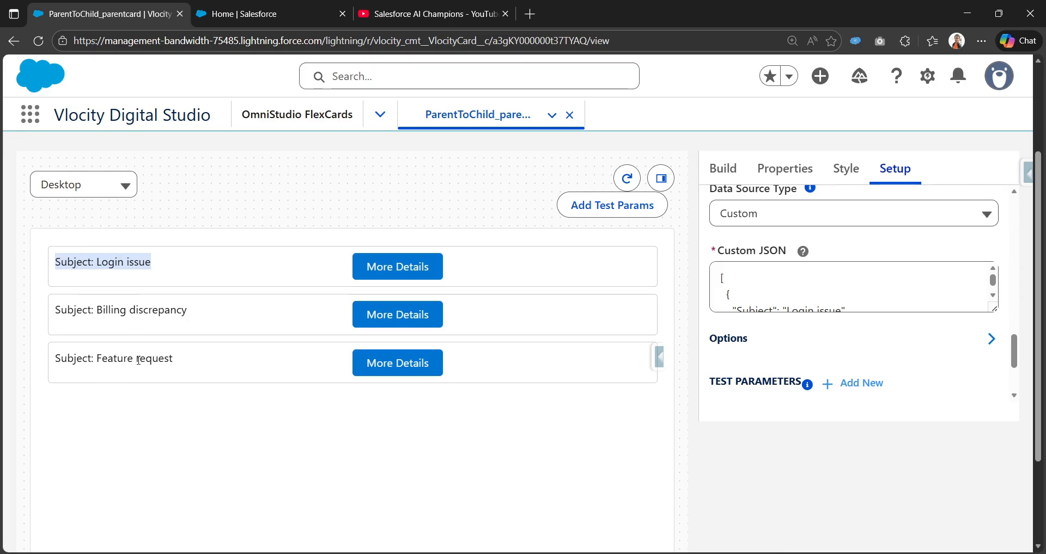
left_click(415, 260)
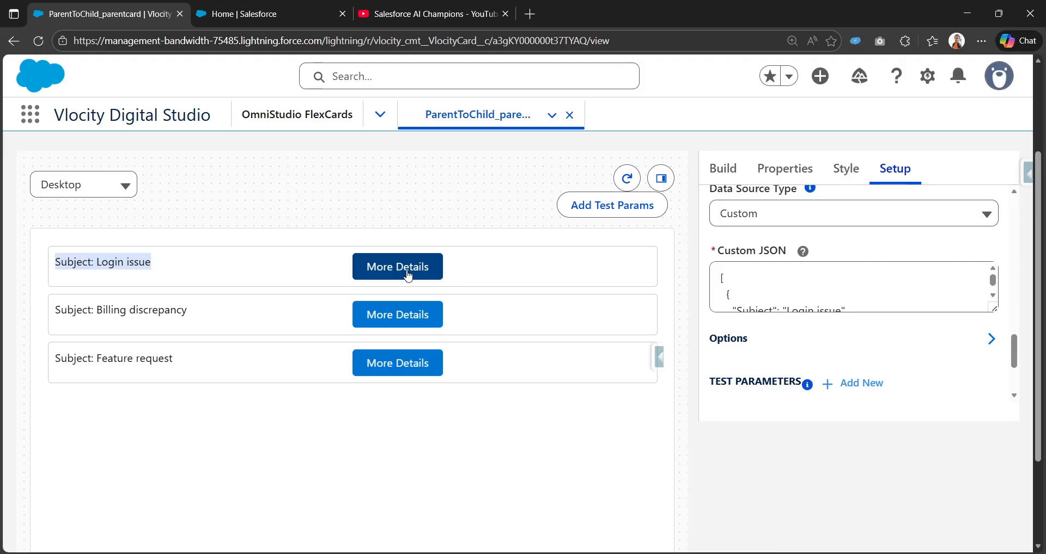
left_click(408, 276)
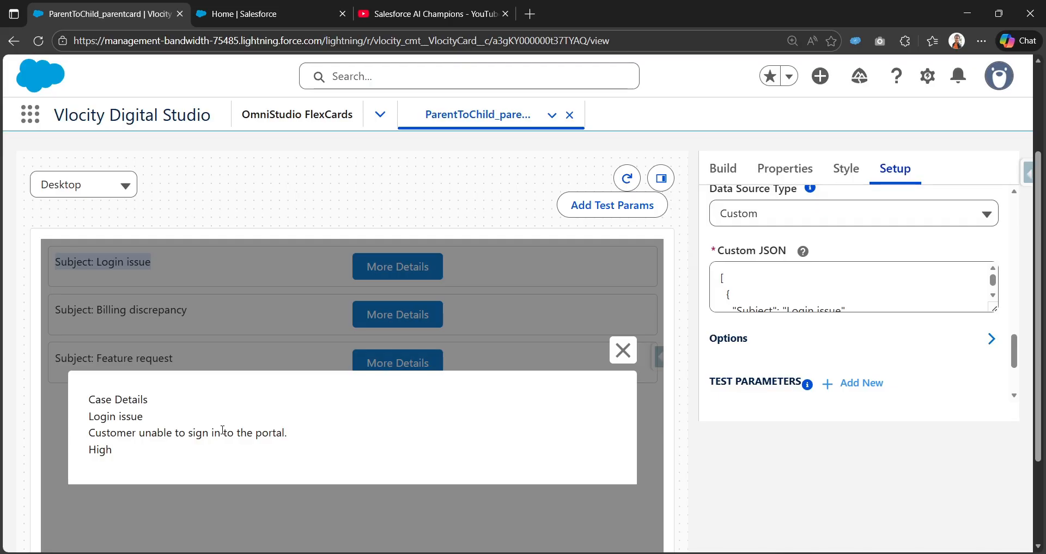
left_click_drag(119, 449, 87, 416)
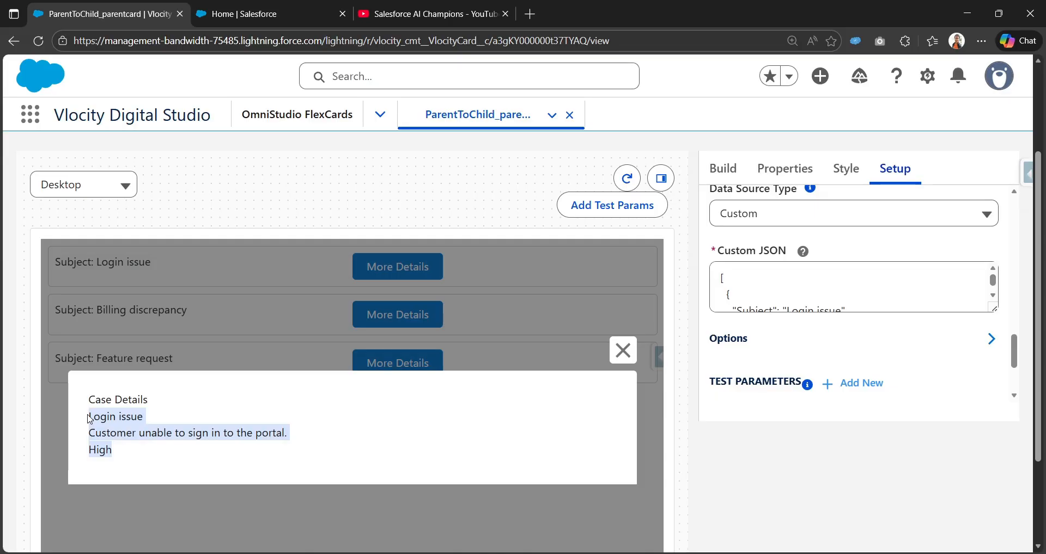
left_click(611, 354)
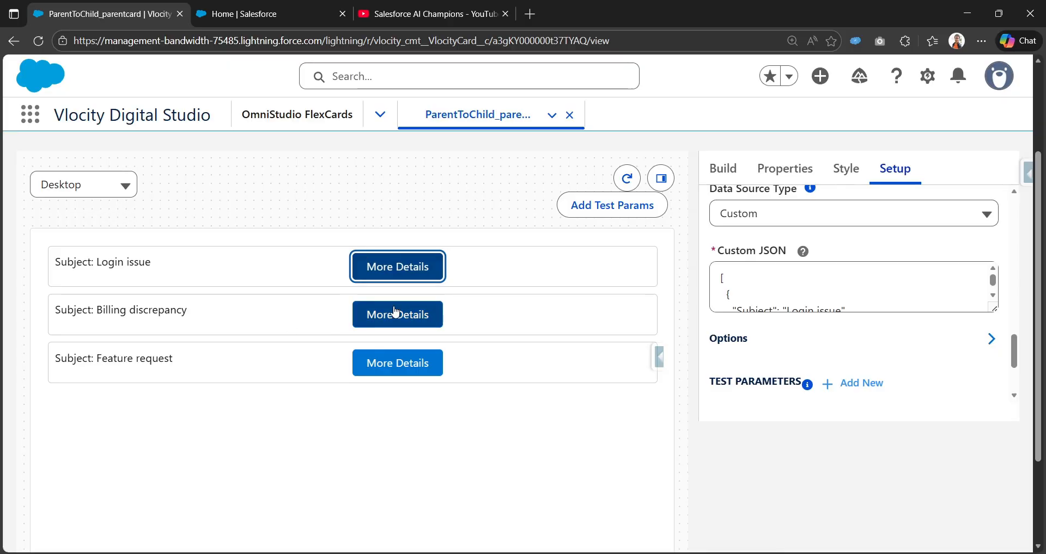
scroll(392, 315, "up", 3)
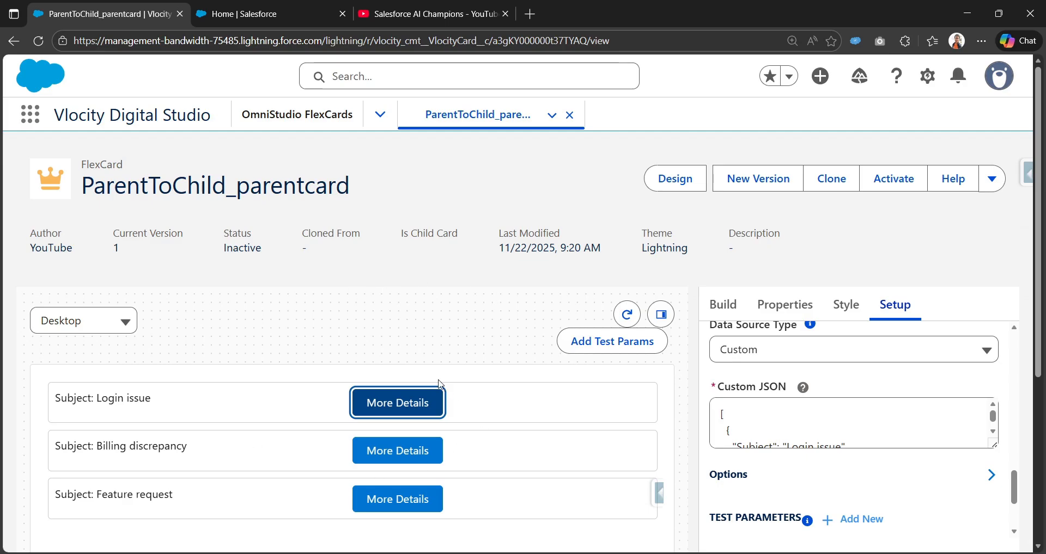
Start a new FlexCard from the OmniStudio FlexCards list, named and titled parentflexcard_datapassing, and continue to the data source type.
left_click(296, 116)
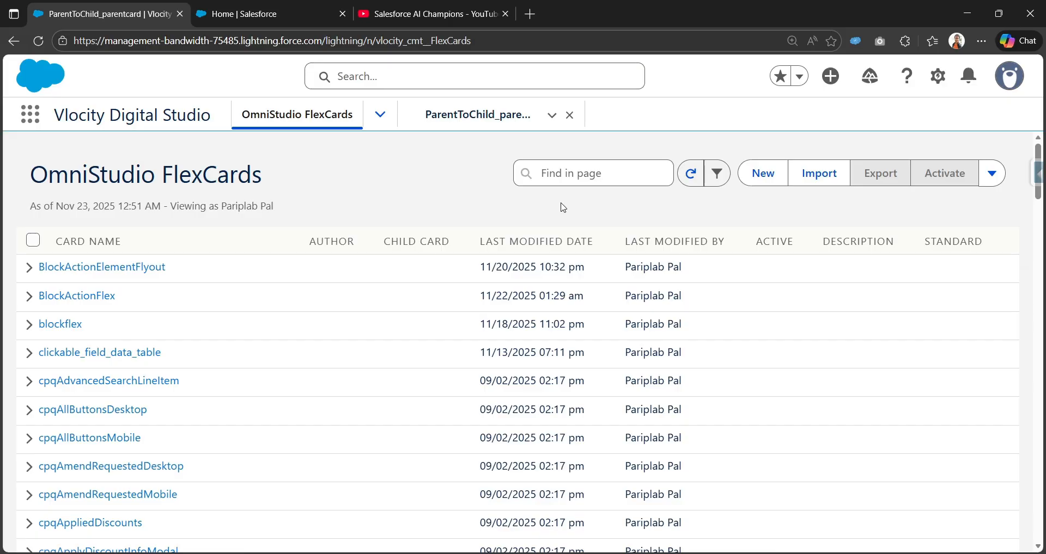
left_click(762, 173)
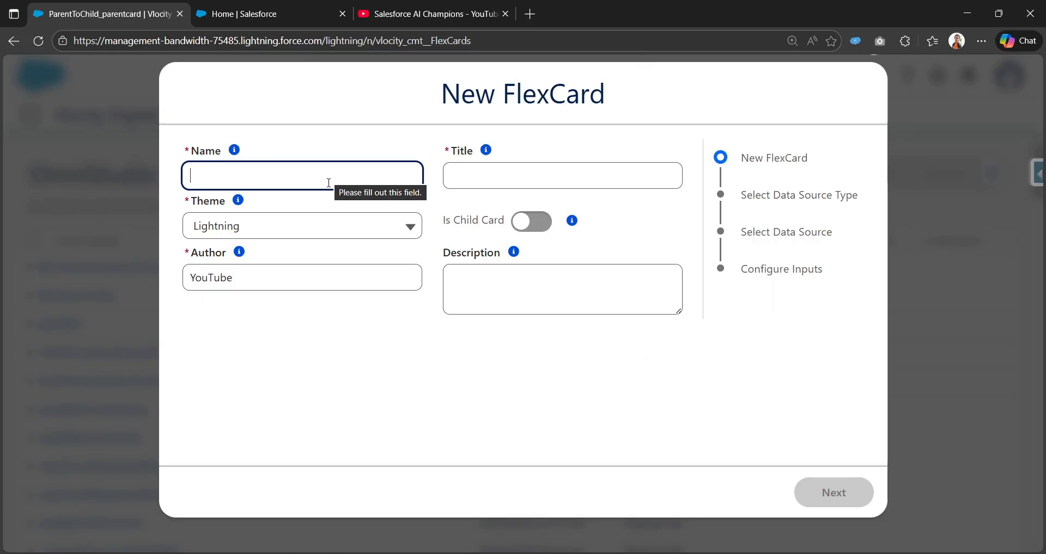
type("parent")
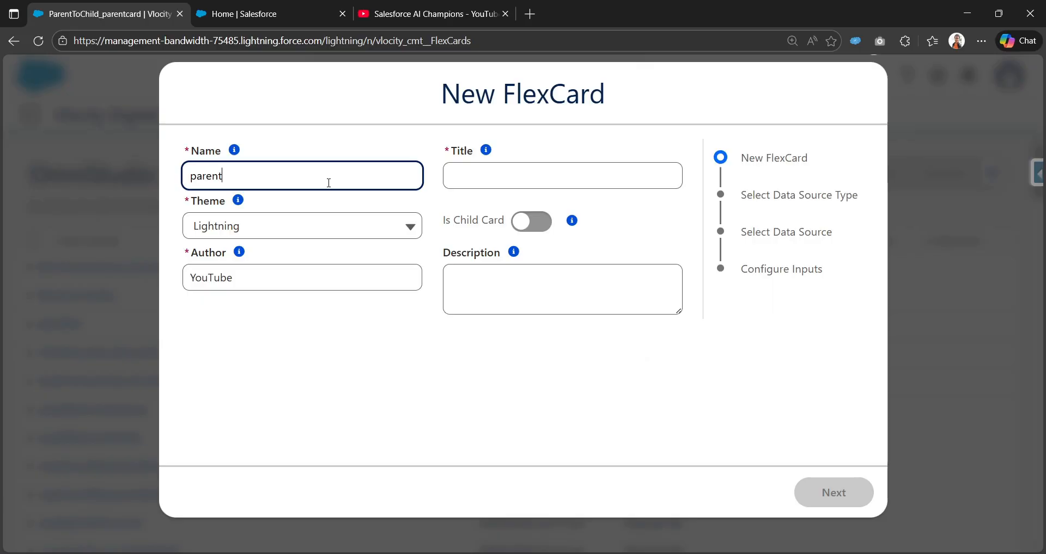
type("flexcard_datapassing")
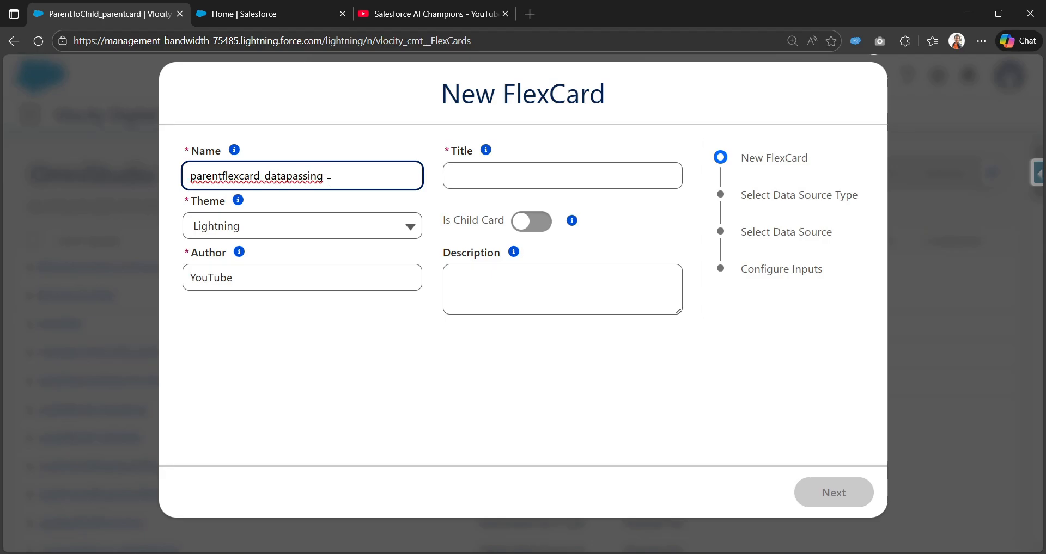
key("Tab")
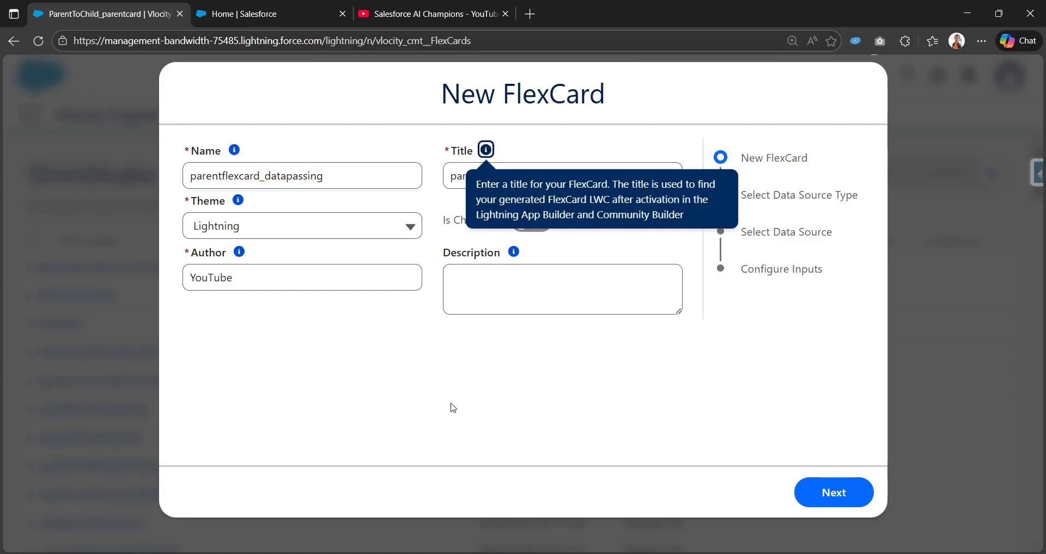
left_click(524, 365)
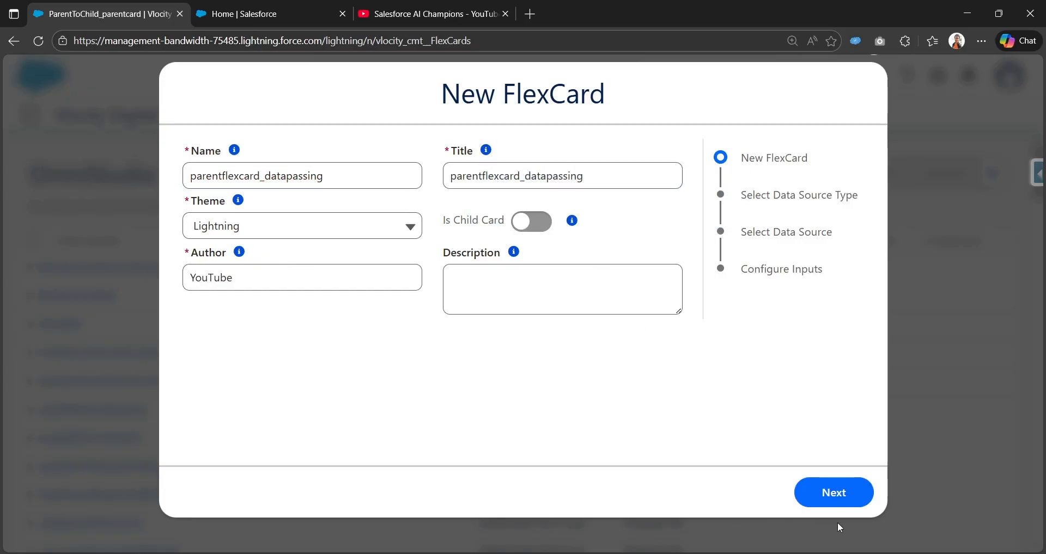
left_click(810, 490)
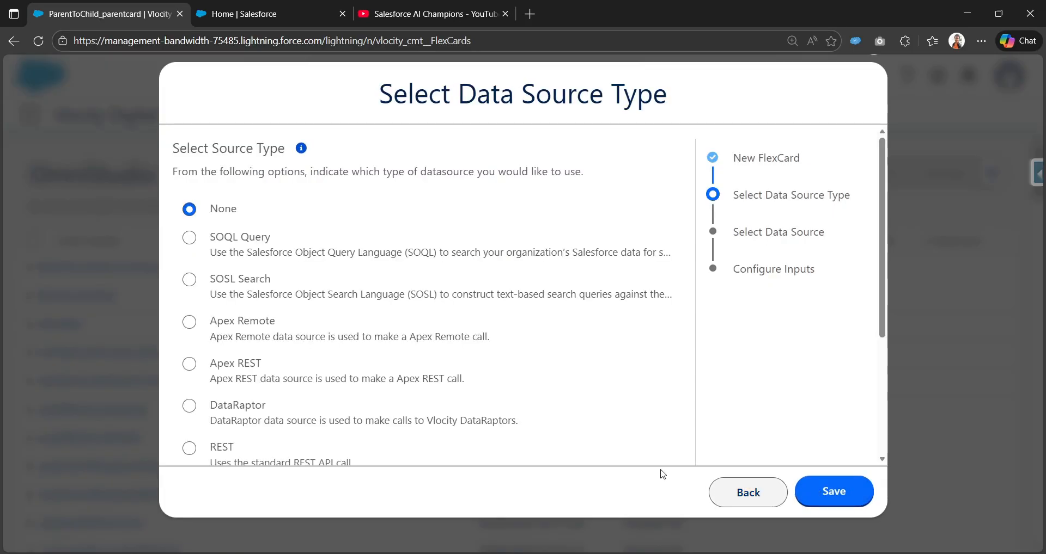
Choose Custom as the new FlexCard's data source type and continue to its JSON entry.
scroll(218, 403, "down", 5)
scroll(218, 408, "up", 5)
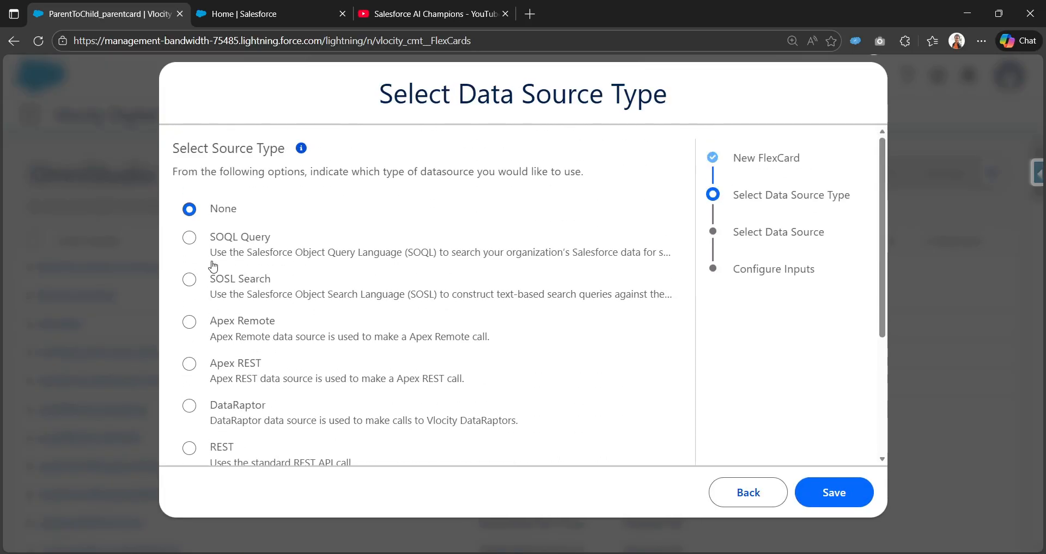
scroll(238, 334, "down", 1)
scroll(238, 334, "down", 3)
left_click(190, 377)
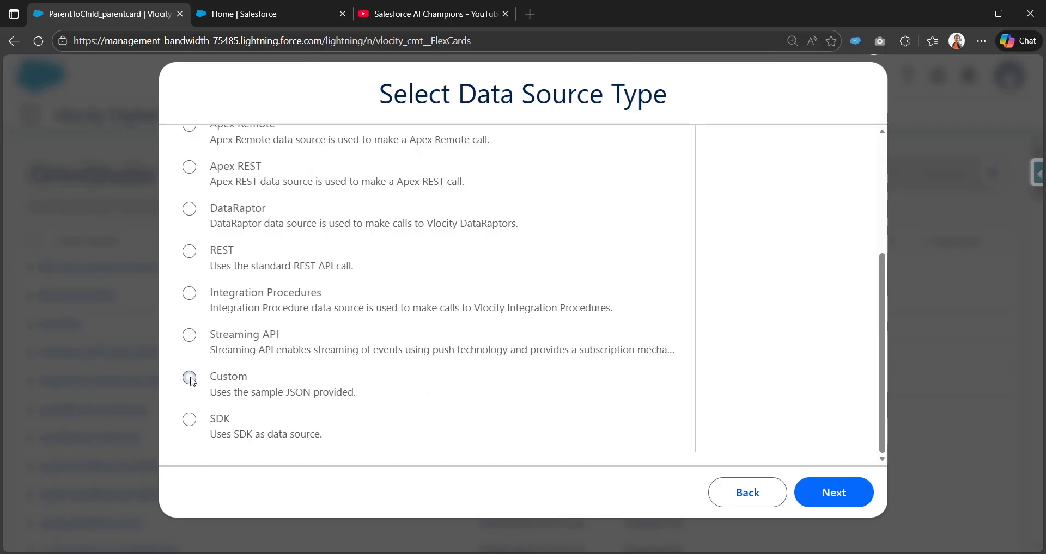
left_click(823, 492)
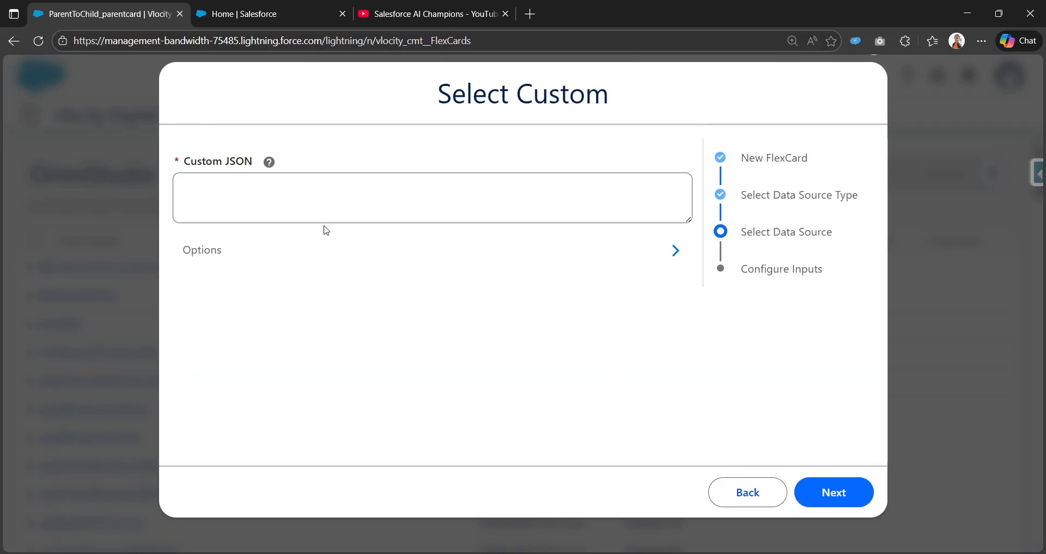
Paste the sample case records with Subject, Description, Priority and Origin as the Custom JSON, and enlarge the text box.
left_click(310, 192)
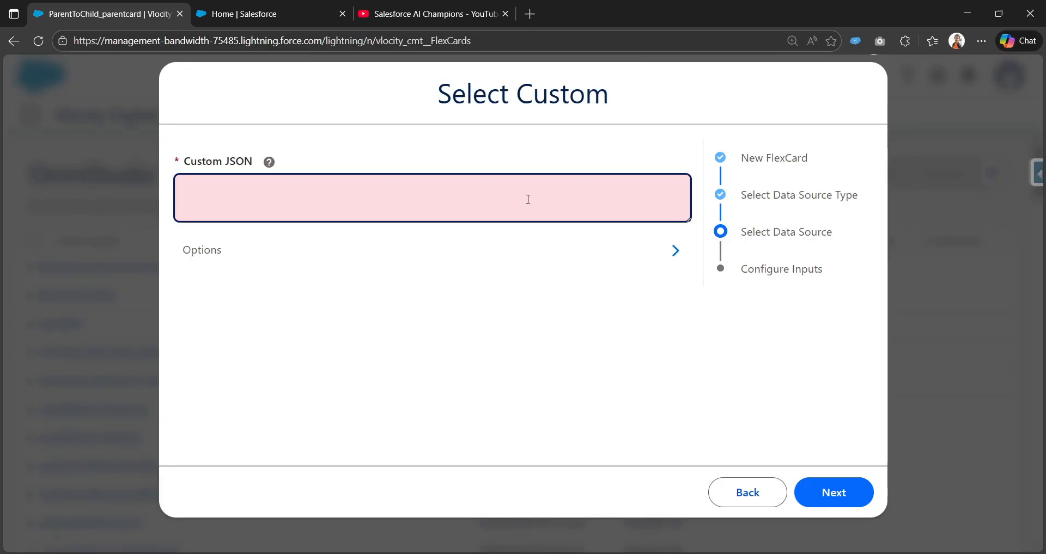
key("ctrl+v")
left_click_drag(688, 218, 680, 404)
scroll(415, 296, "up", 3)
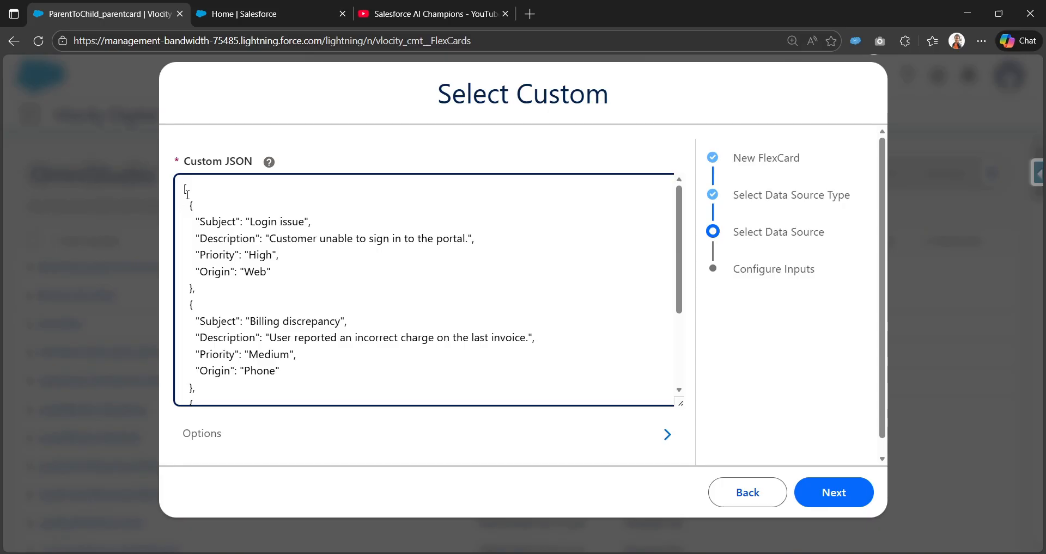
Review the Subject, Description, Priority and Origin keys across the case records in the custom JSON.
scroll(202, 269, "down", 3)
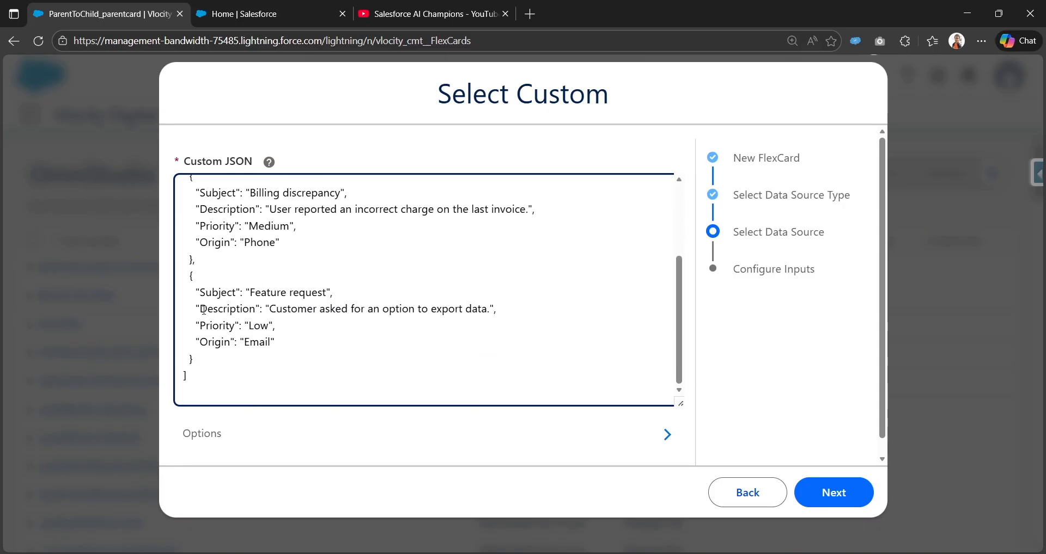
scroll(205, 299, "up", 3)
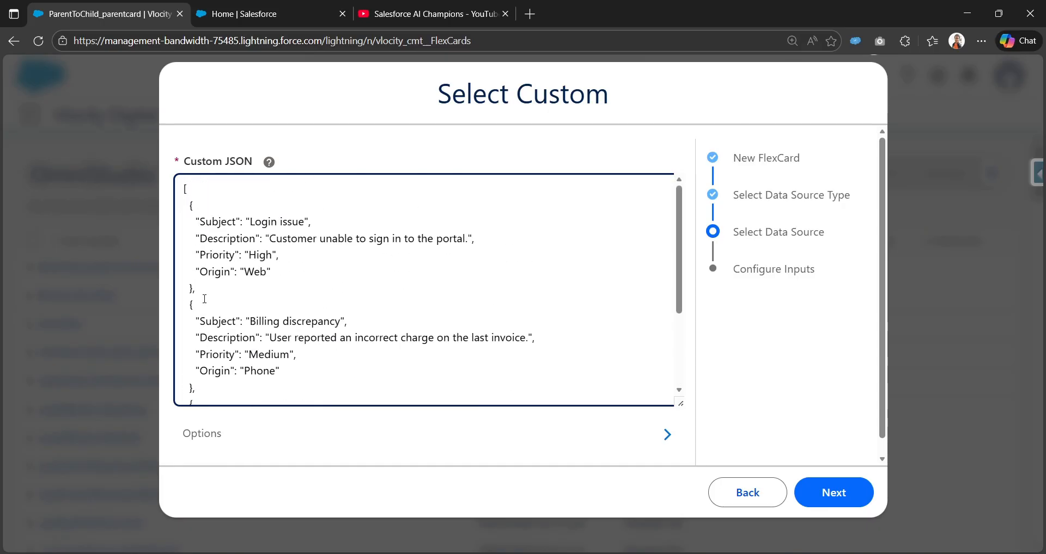
double_click(215, 223)
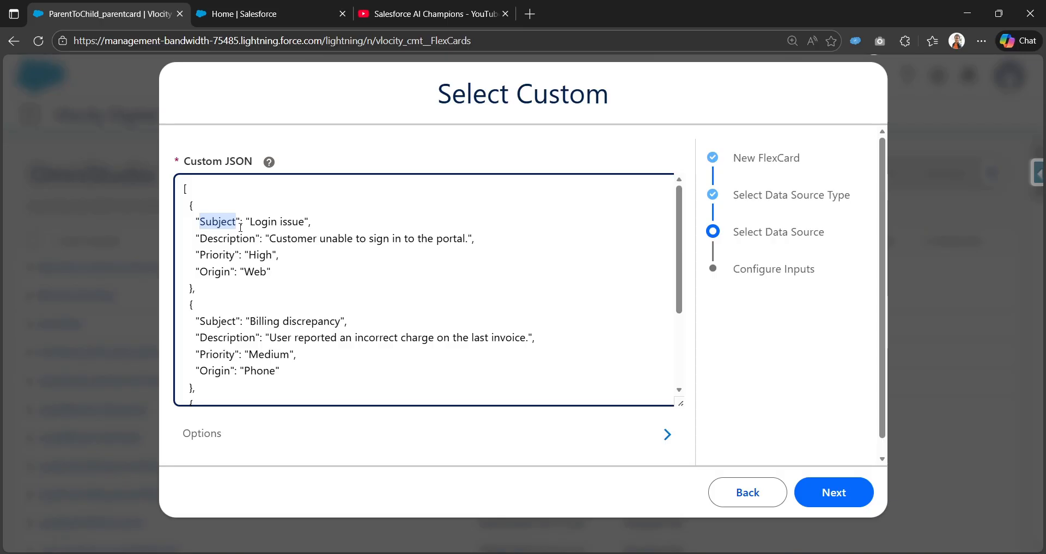
left_click(220, 254)
double_click(221, 271)
scroll(218, 278, "down", 3)
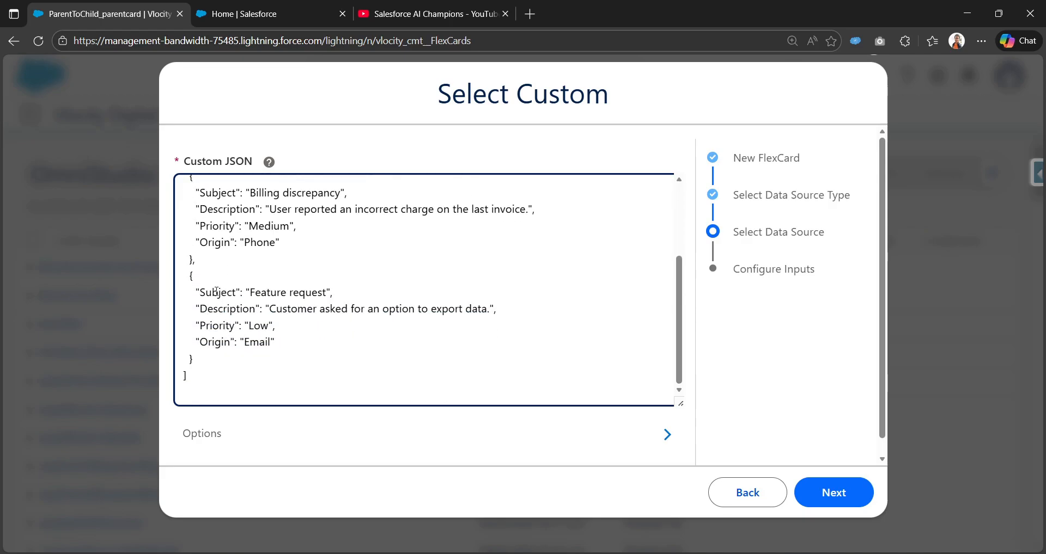
scroll(216, 291, "down", 1)
scroll(218, 283, "up", 3)
scroll(261, 272, "down", 3)
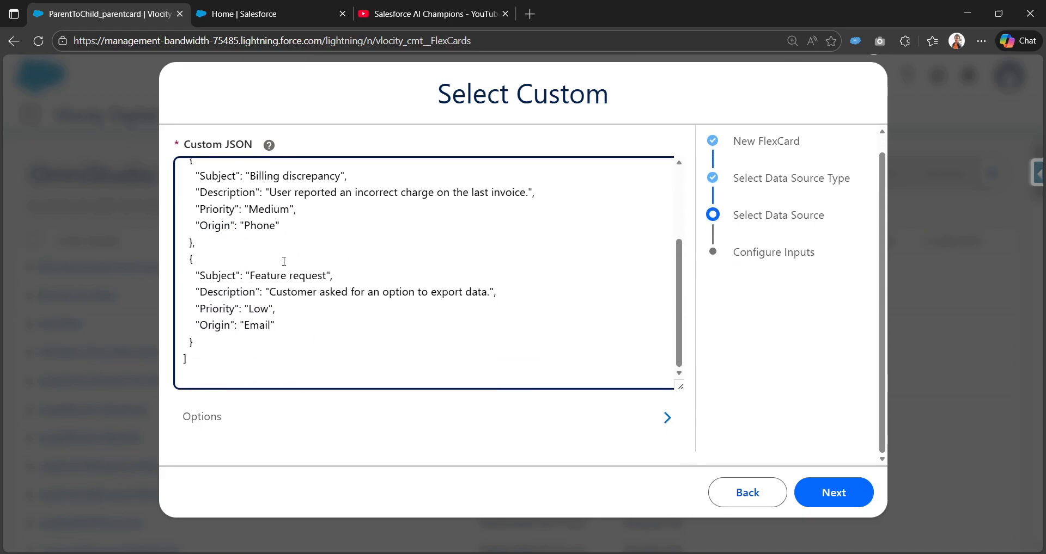
scroll(325, 333, "up", 3)
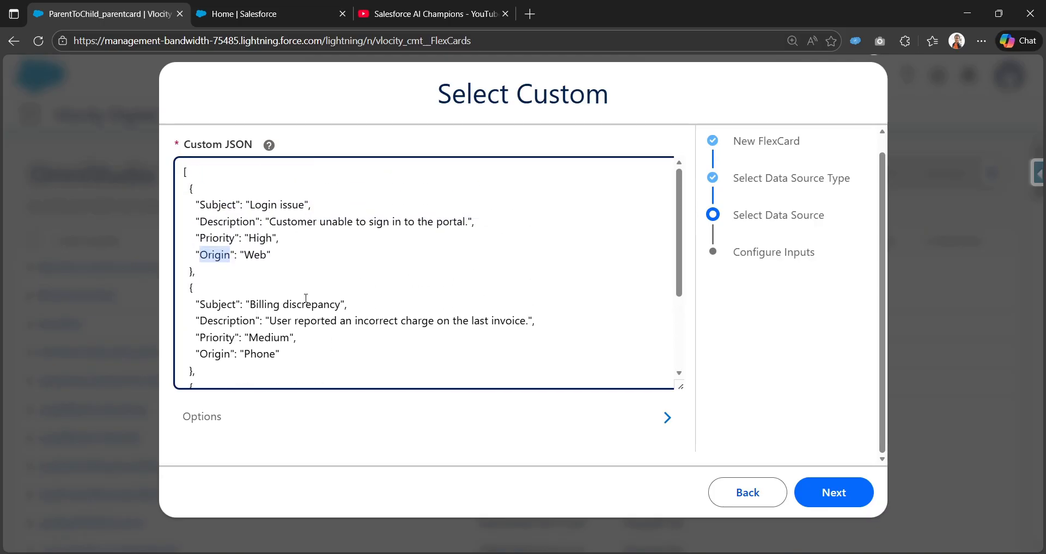
scroll(305, 298, "down", 3)
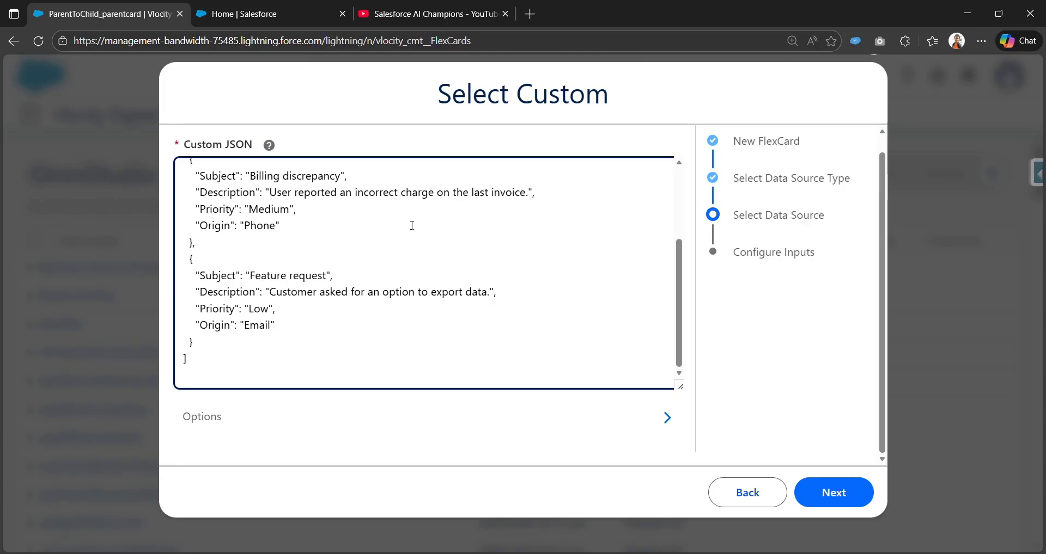
Continue to Configure Inputs, check the test response in JSON and table form, and save the new FlexCard.
left_click(824, 493)
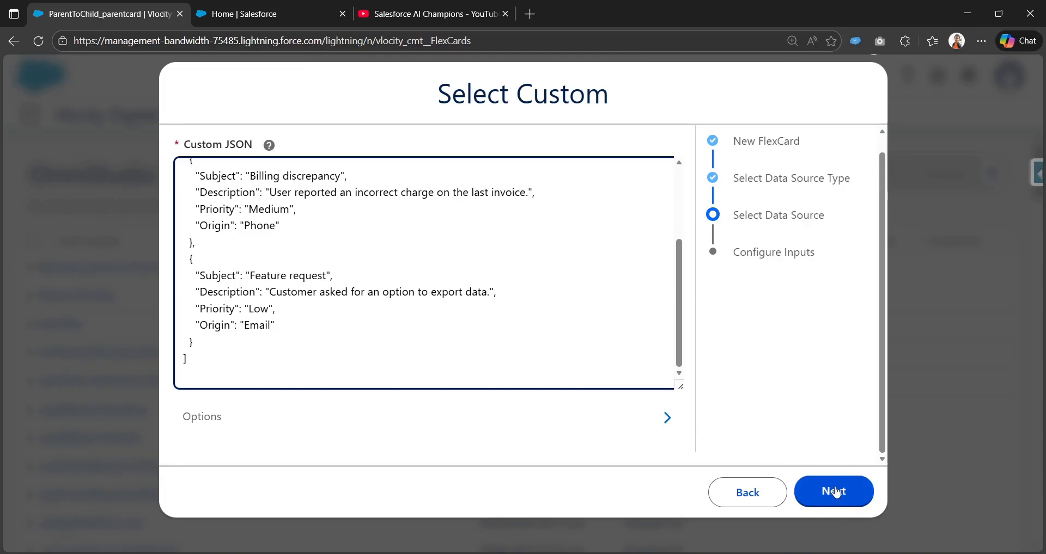
scroll(600, 387, "down", 2)
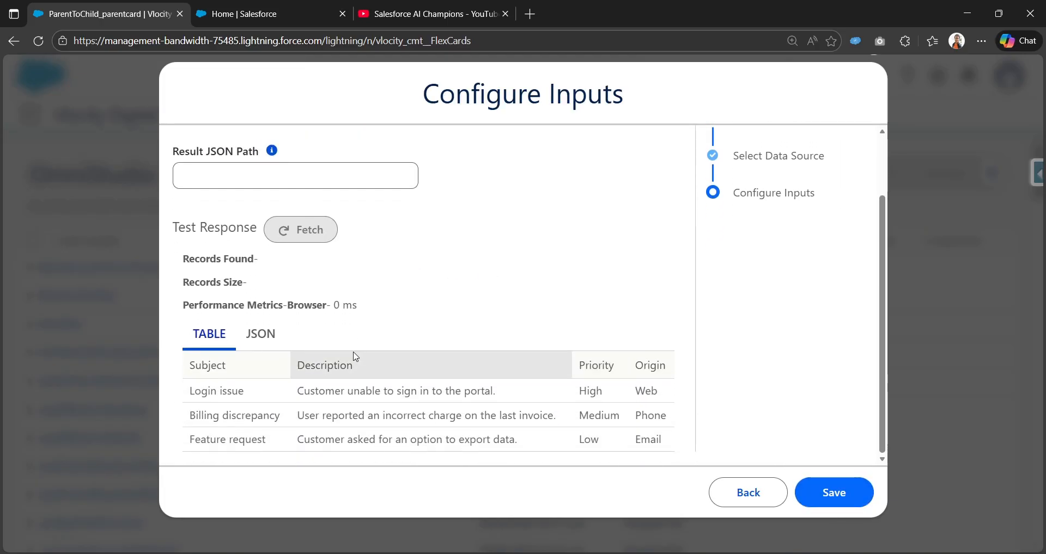
left_click(273, 342)
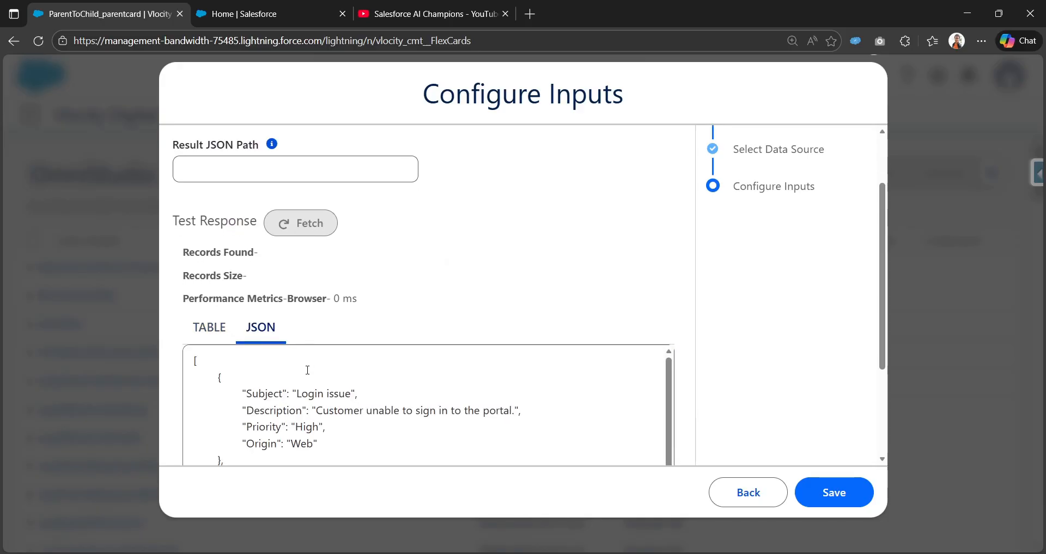
scroll(245, 365, "down", 4)
left_click(210, 184)
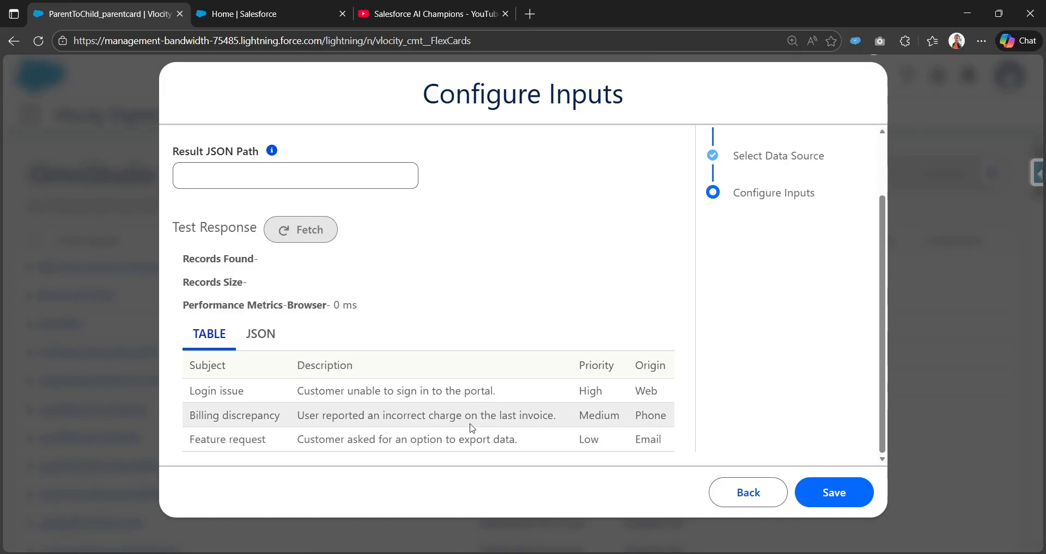
left_click(834, 497)
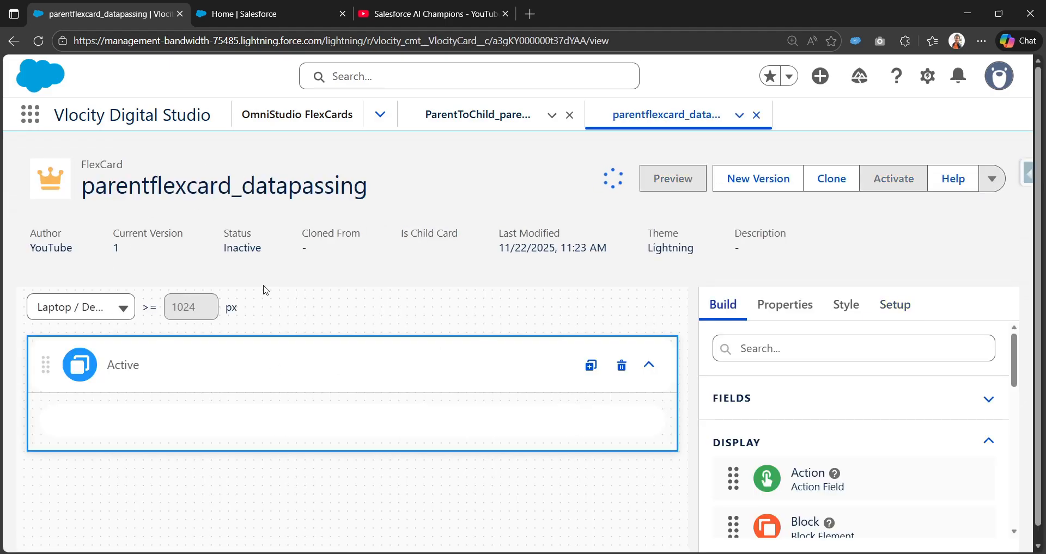
Close the ParentToChild_parentcard record and examine the data source settings in the new FlexCard's setup.
left_click(569, 115)
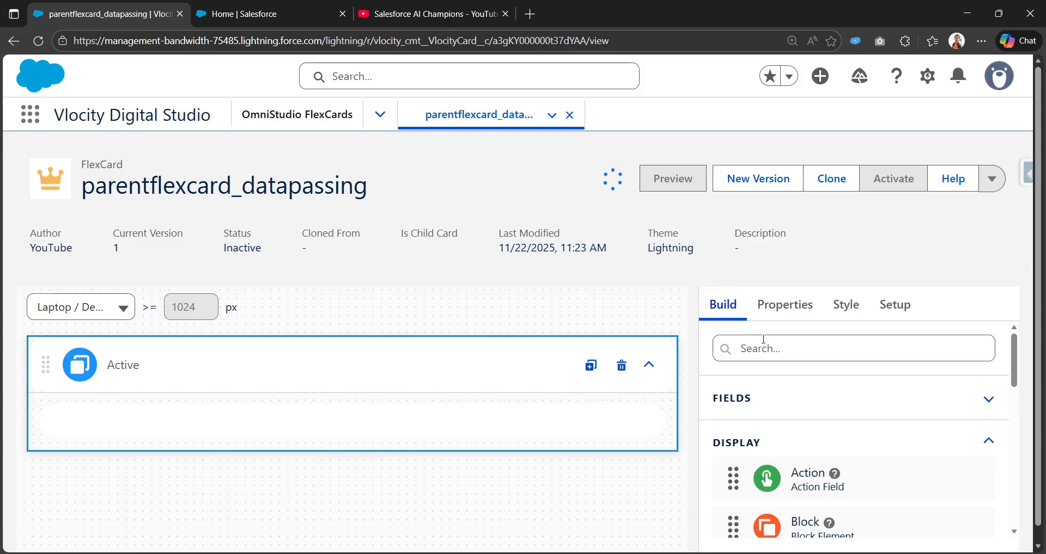
left_click(894, 305)
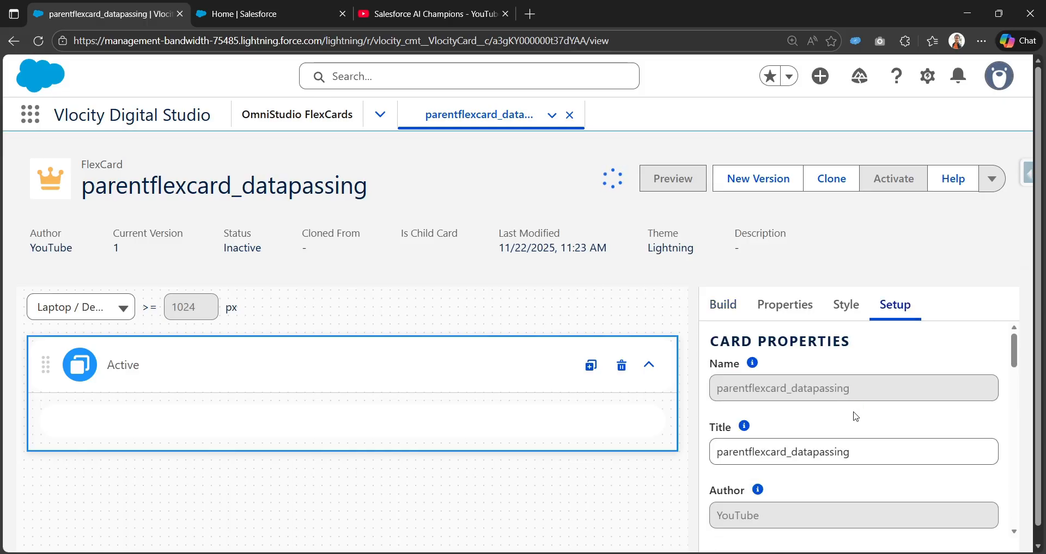
scroll(763, 452, "down", 5)
scroll(762, 455, "down", 8)
scroll(787, 451, "up", 4)
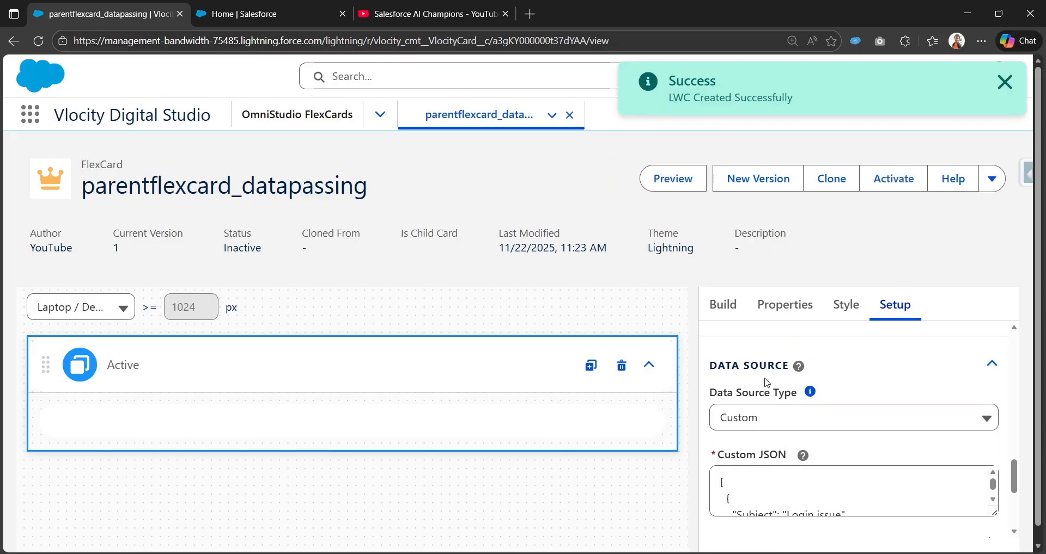
left_click(789, 416)
scroll(795, 506, "down", 2)
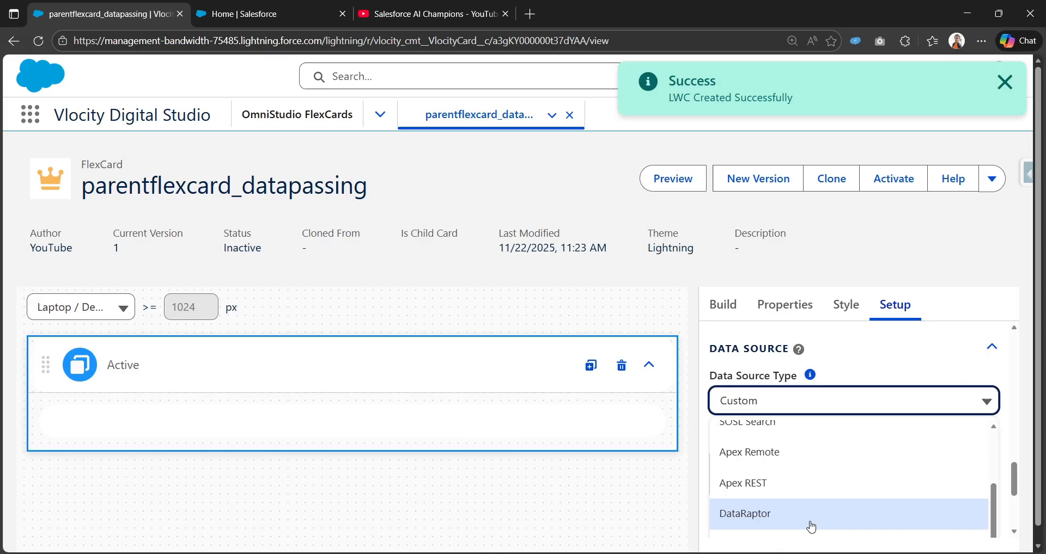
left_click(617, 219)
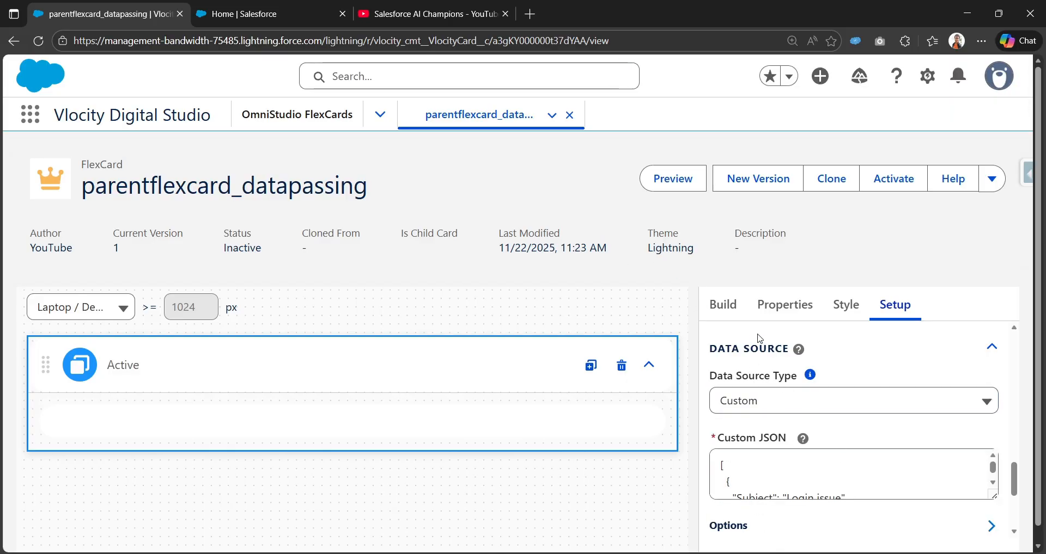
Add a Text element to the Active state and narrow it to a bit under half of the card's width.
left_click(729, 314)
scroll(776, 436, "down", 5)
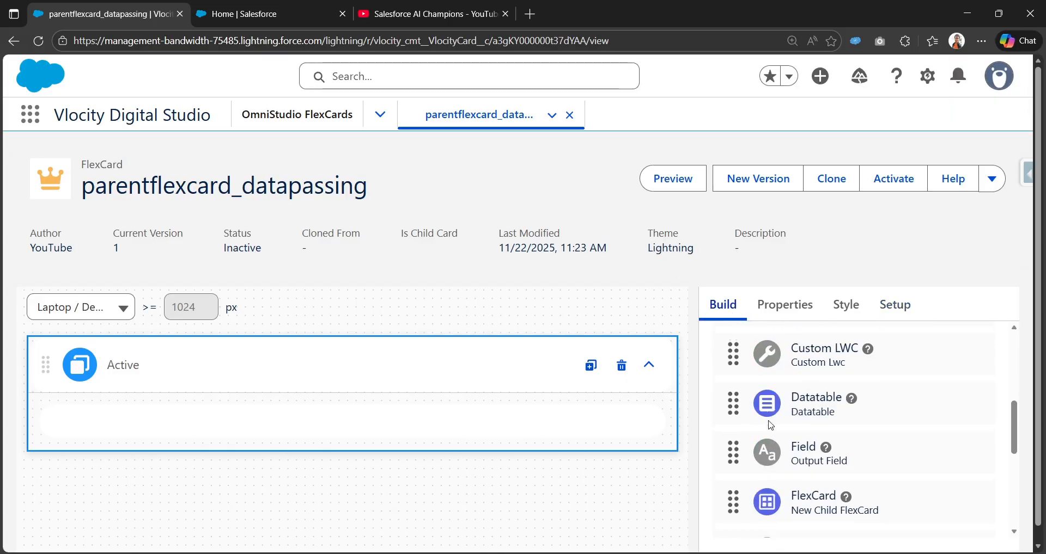
scroll(777, 463, "down", 3)
left_click_drag(774, 467, 273, 418)
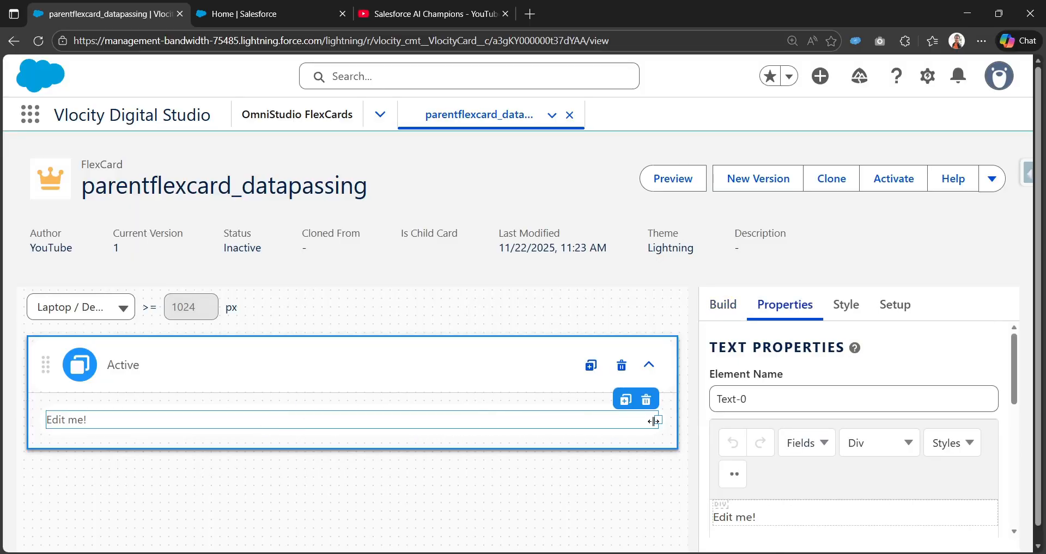
left_click_drag(593, 421, 280, 422)
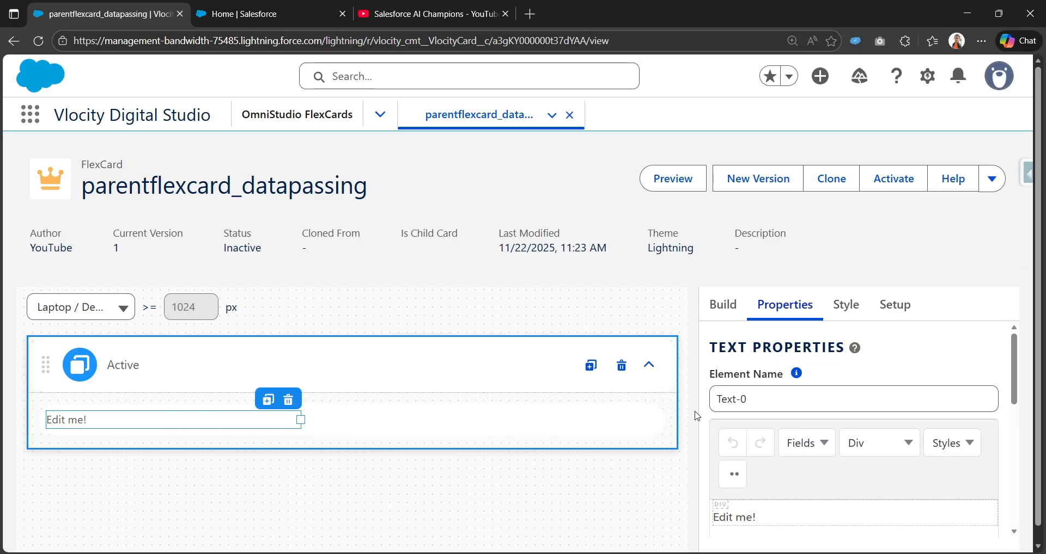
Replace the Text element's placeholder content with "Case Subject: {}".
scroll(849, 430, "down", 3)
key("ctrl+a")
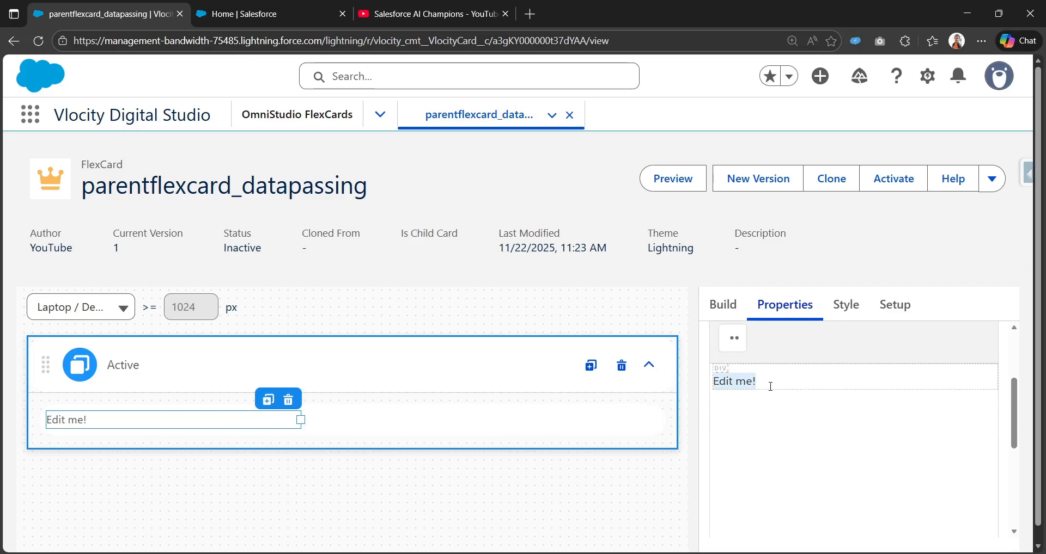
key("BackSpace")
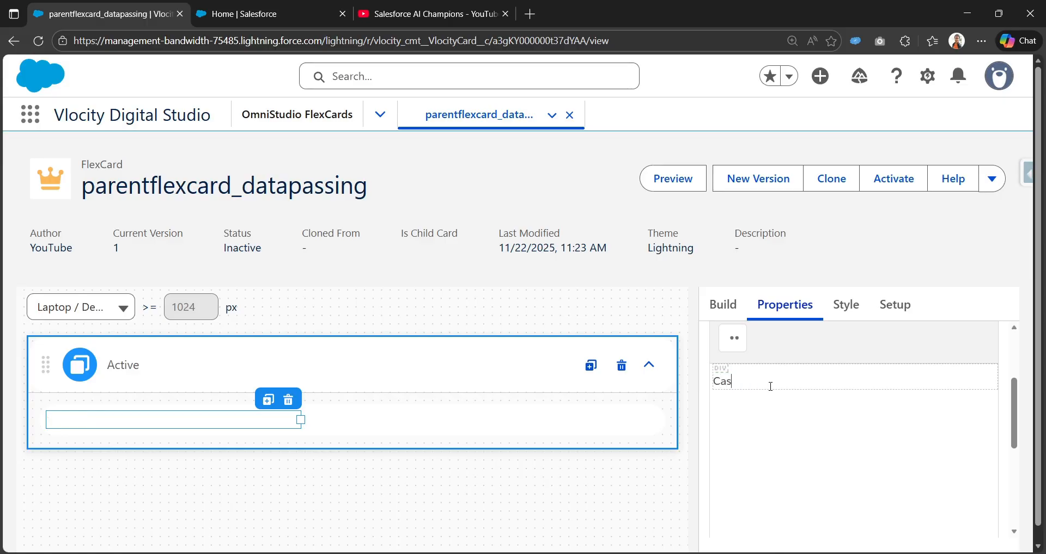
type("Case Subject: {")
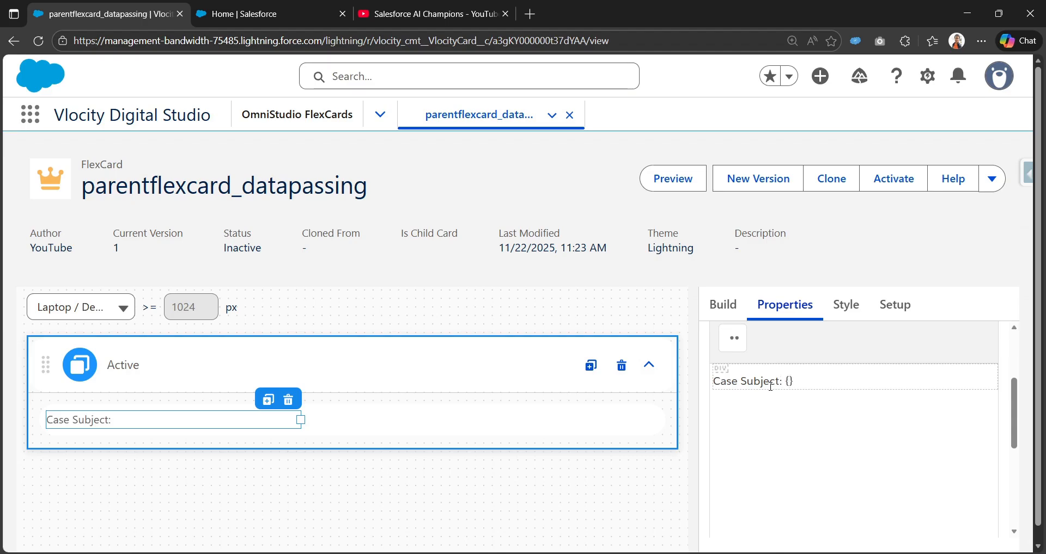
Copy the Subject key from the first case record in the card's Custom JSON.
left_click(894, 305)
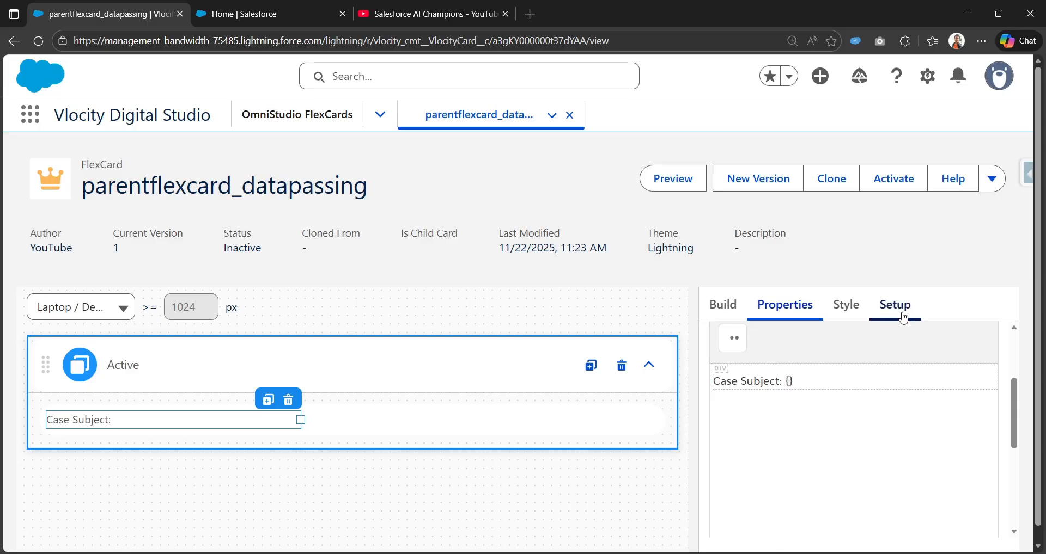
scroll(780, 451, "down", 4)
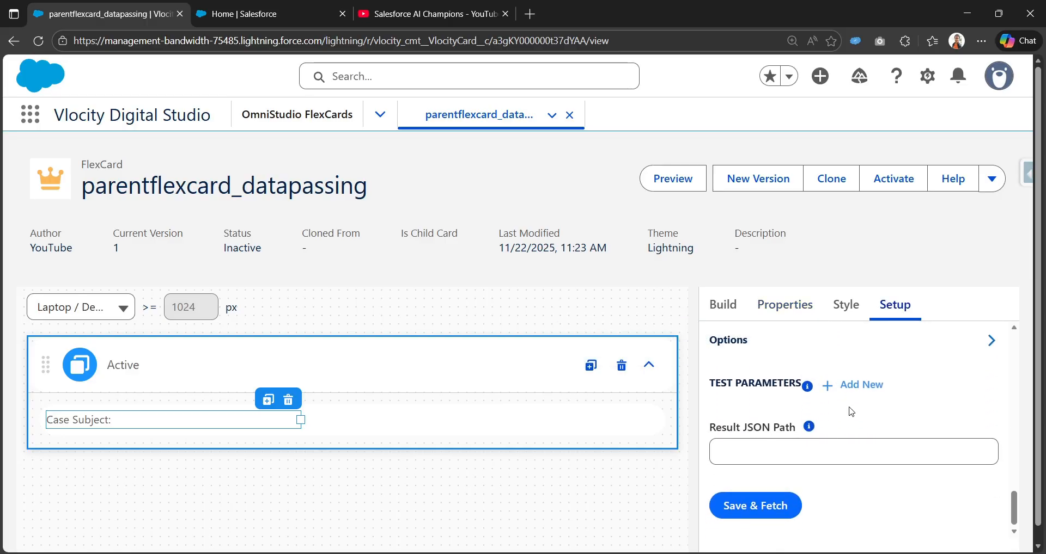
scroll(1008, 441, "up", 3)
left_click_drag(994, 445, 994, 478)
double_click(750, 450)
key("ctrl+c")
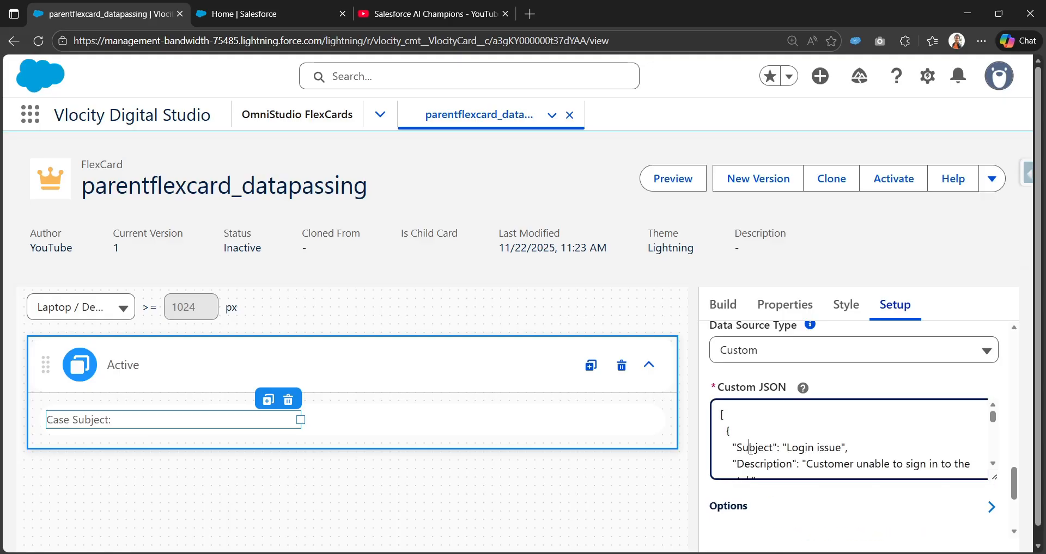
scroll(793, 446, "down", 1)
scroll(766, 462, "up", 2)
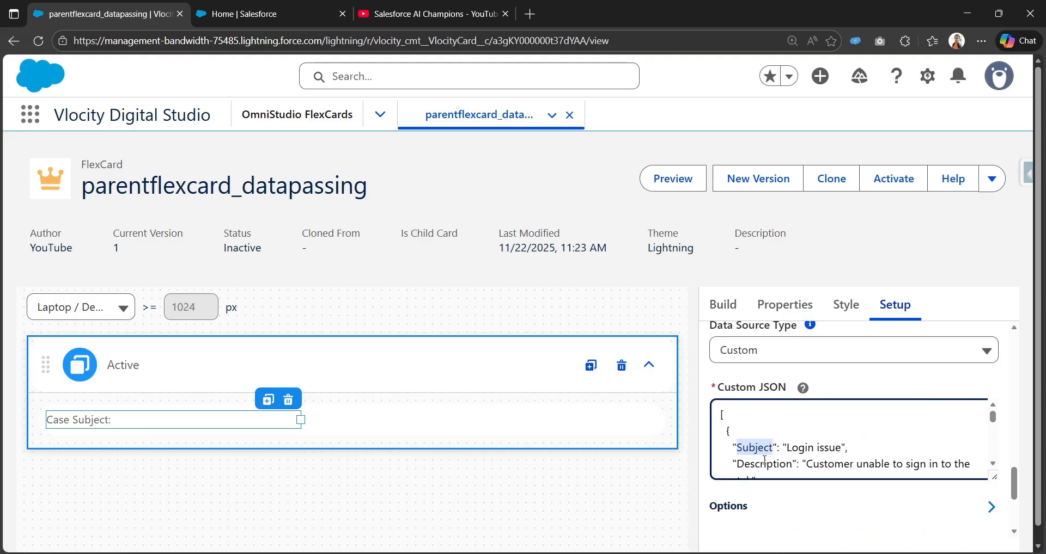
scroll(763, 479, "down", 1)
Paste the copied key between the Text element's braces so the content reads "Case Subject: {Subject}".
left_click(724, 307)
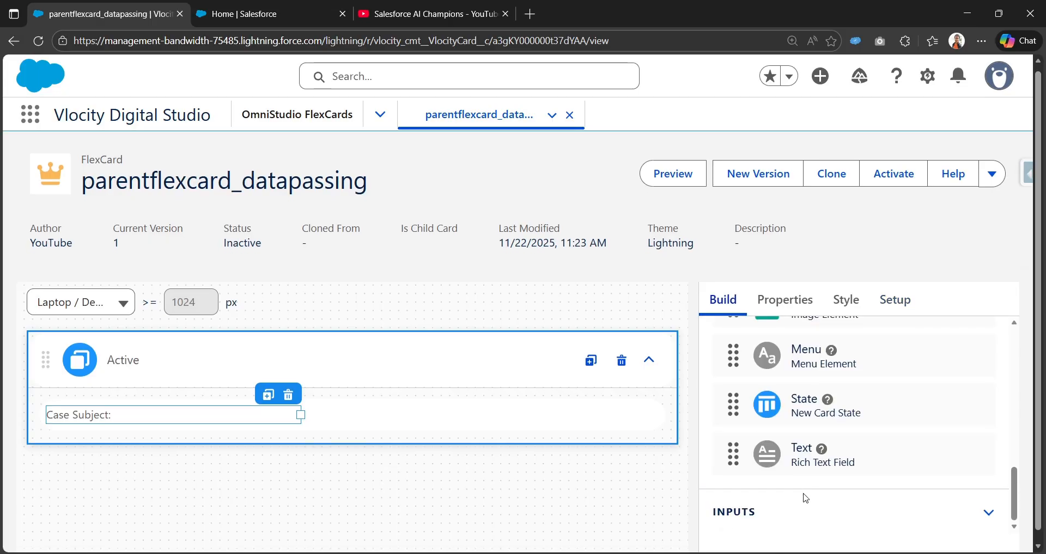
scroll(182, 411, "down", 1)
scroll(777, 399, "down", 2)
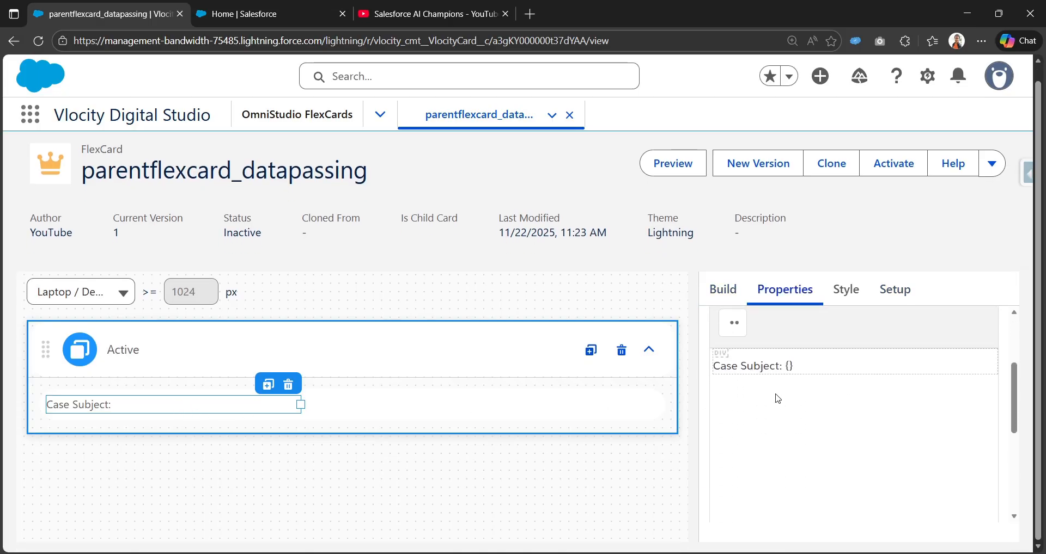
key("ctrl+v")
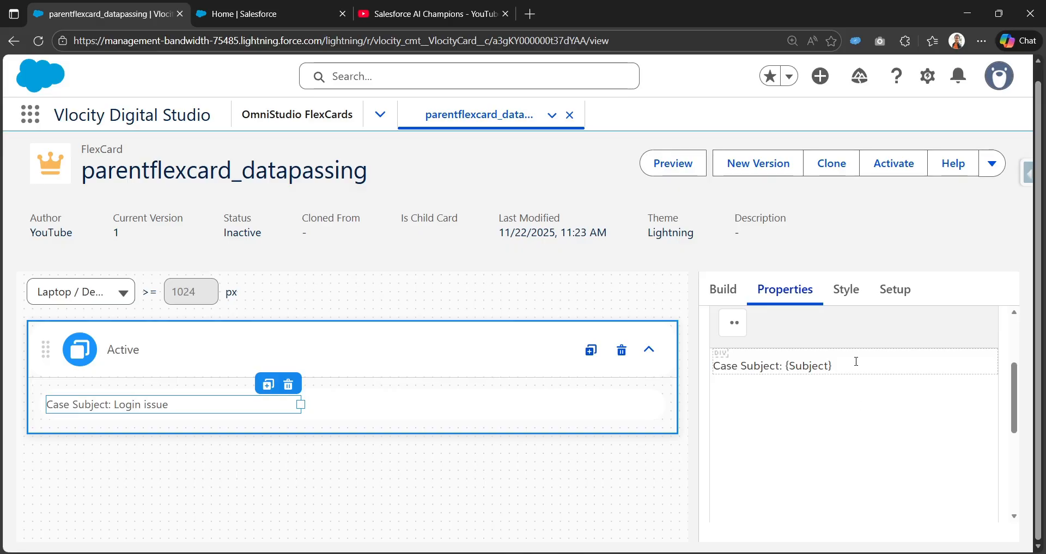
left_click_drag(842, 363, 787, 366)
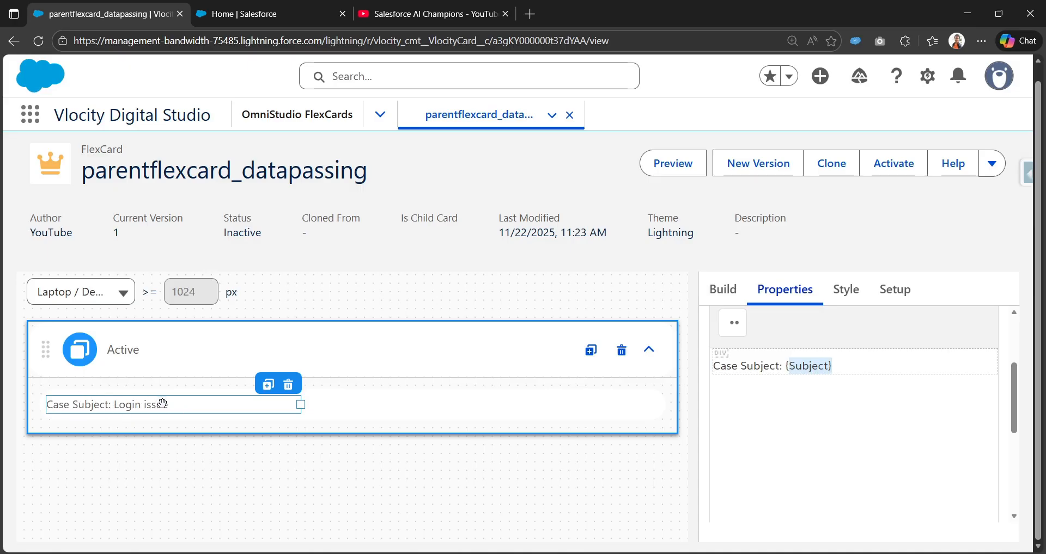
Add an Action element to the Active state, narrow it and fit it beside the Case Subject text.
scroll(743, 376, "up", 3)
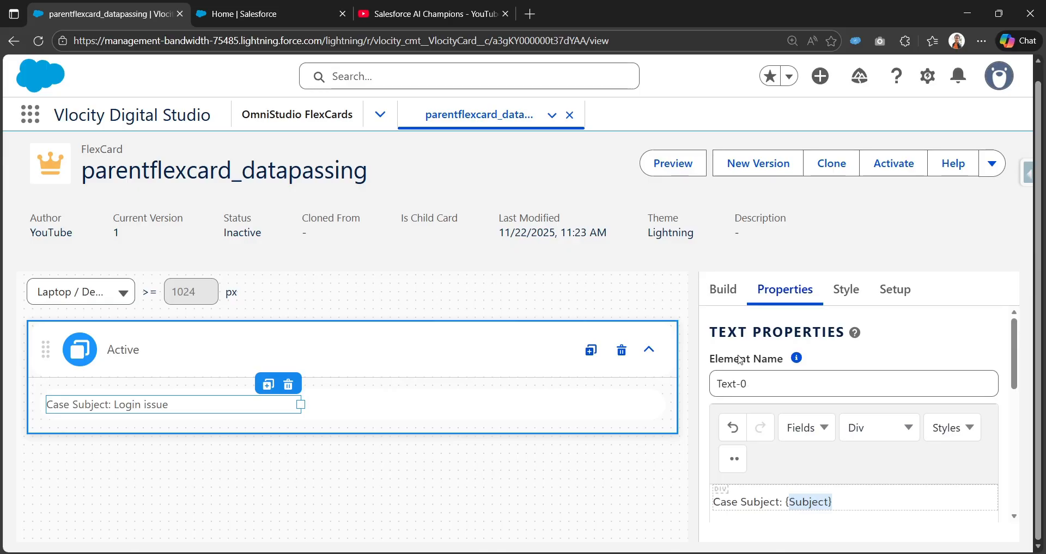
left_click(723, 289)
scroll(821, 370, "up", 8)
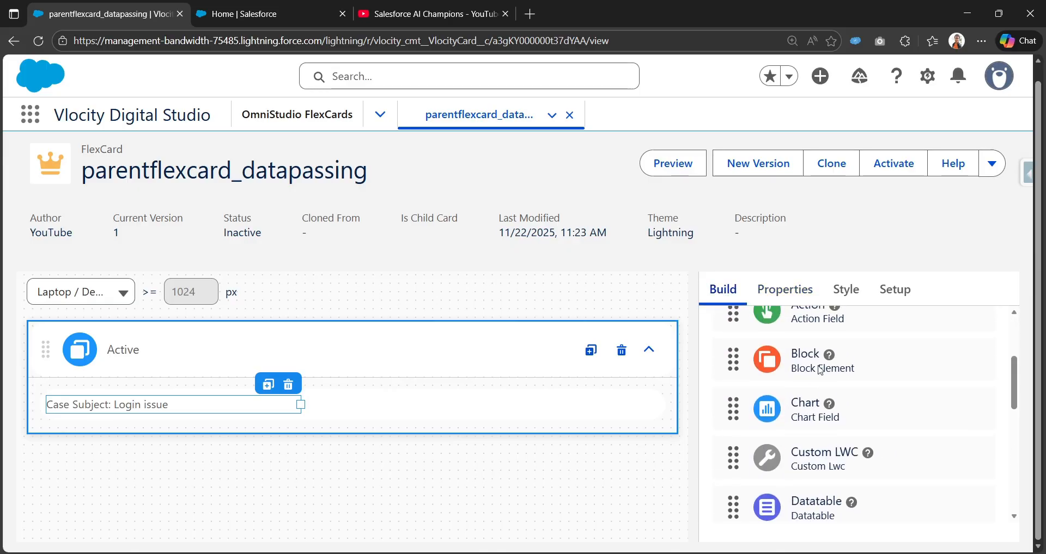
scroll(743, 346, "up", 4)
scroll(763, 380, "down", 2)
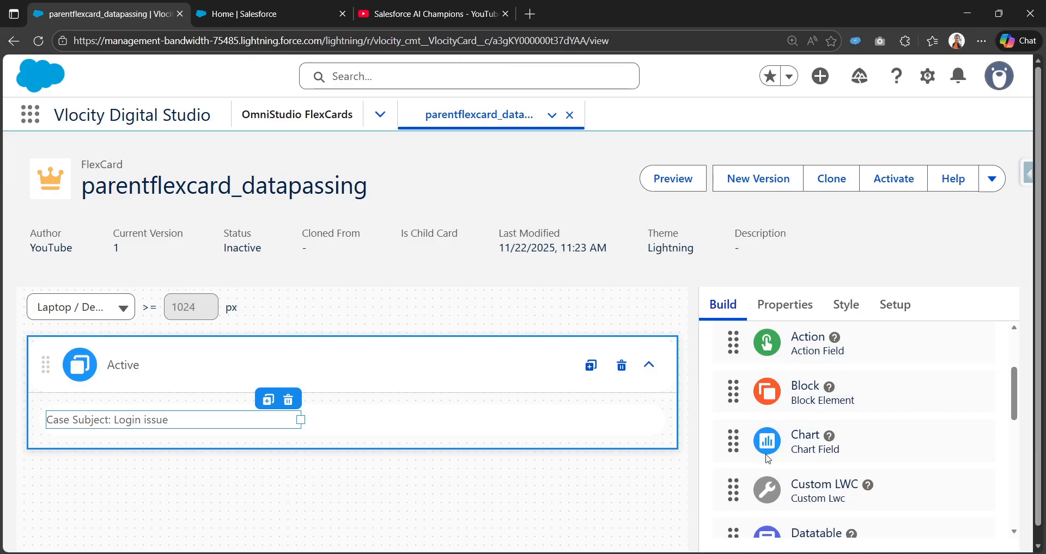
scroll(779, 436, "up", 1)
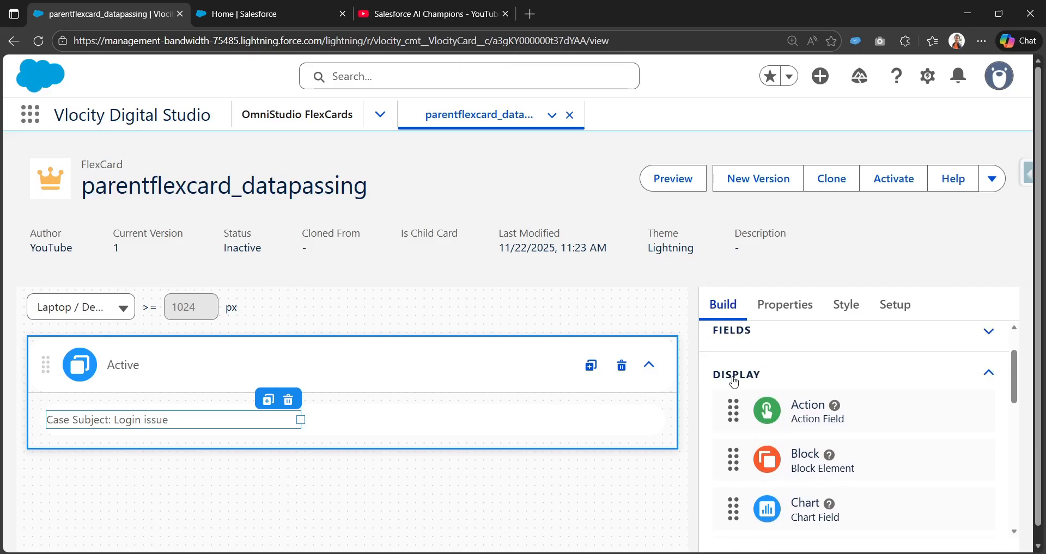
left_click_drag(782, 418, 350, 420)
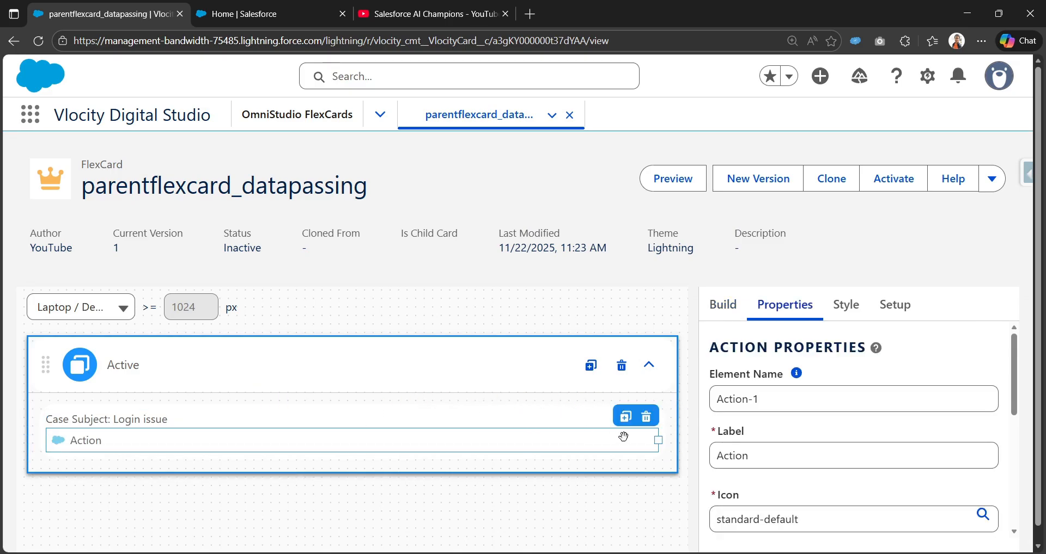
left_click_drag(658, 440, 405, 420)
Set the Action element's label to "More Case Details".
scroll(763, 414, "down", 1)
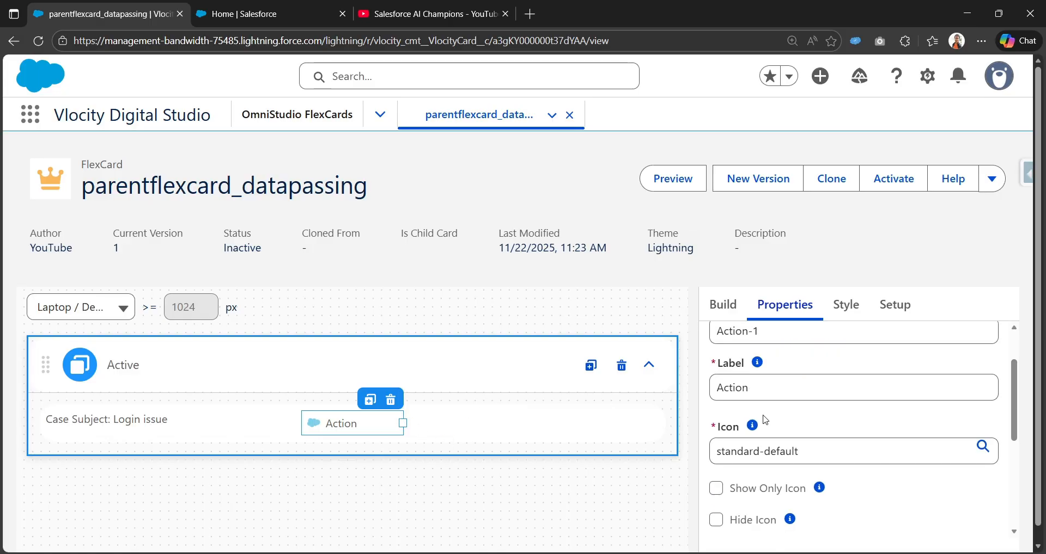
double_click(768, 400)
type("M")
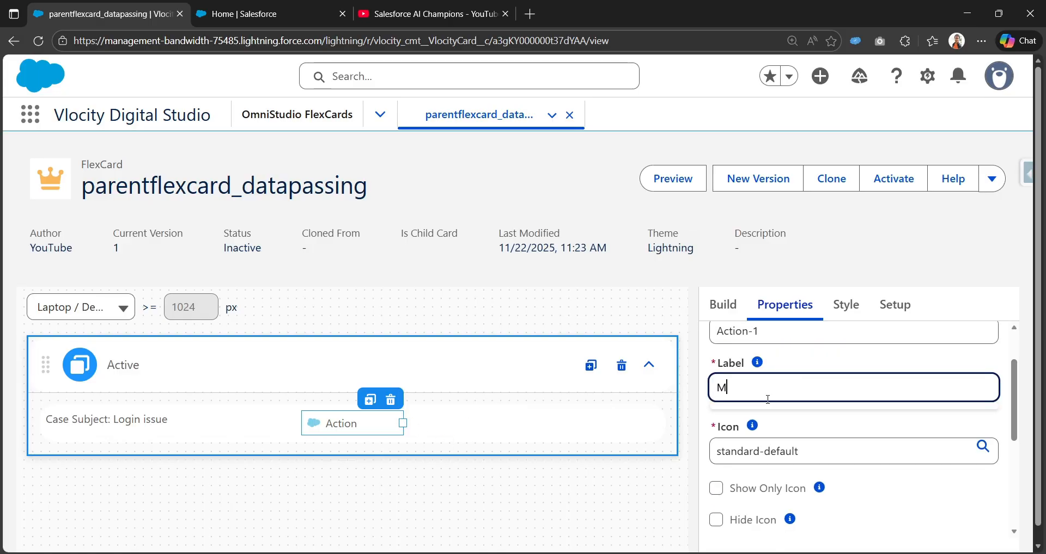
type("ore Case Details")
scroll(752, 425, "down", 3)
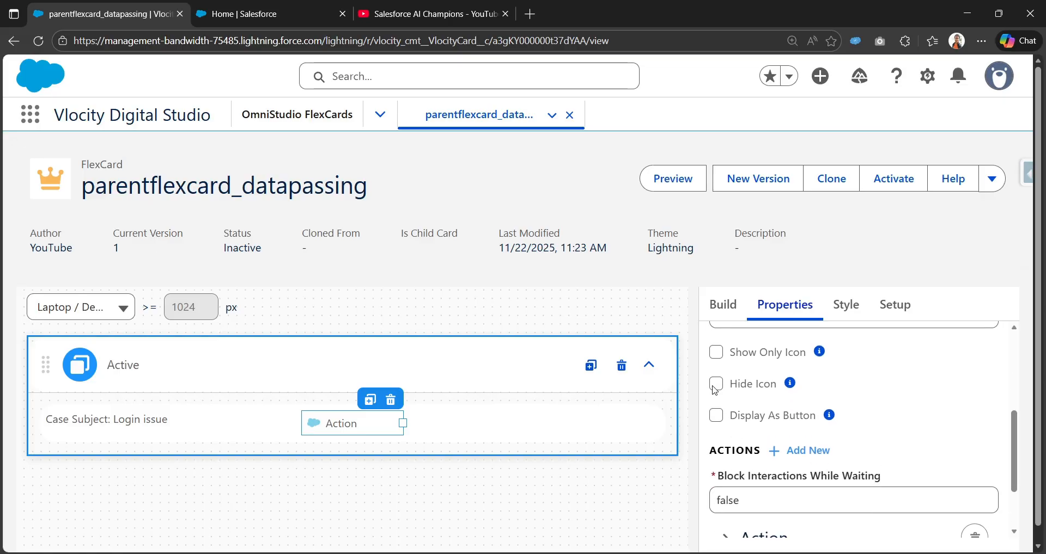
Hide the icon of the More Case Details action and size the element to fit its label on one line.
left_click(715, 386)
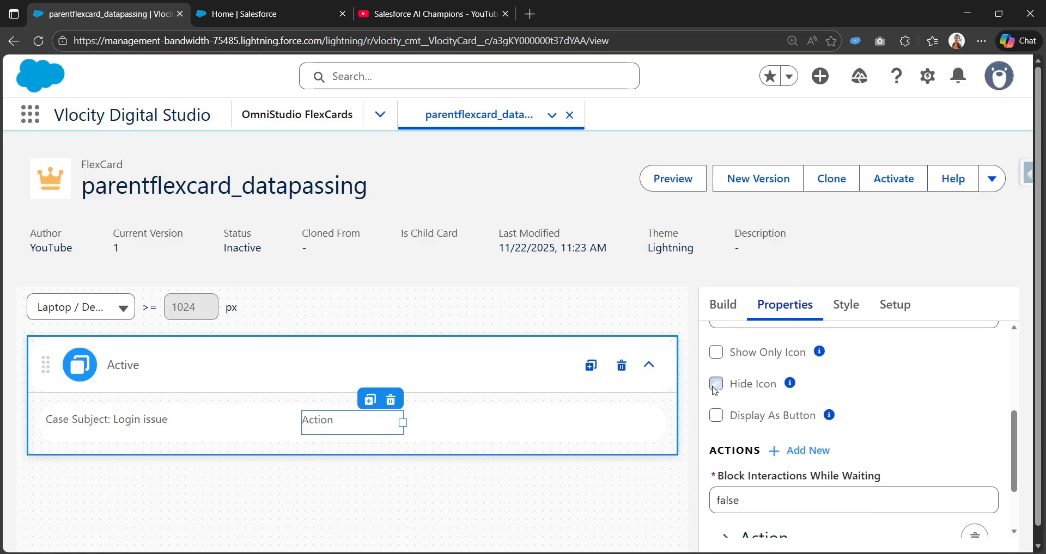
left_click(717, 385)
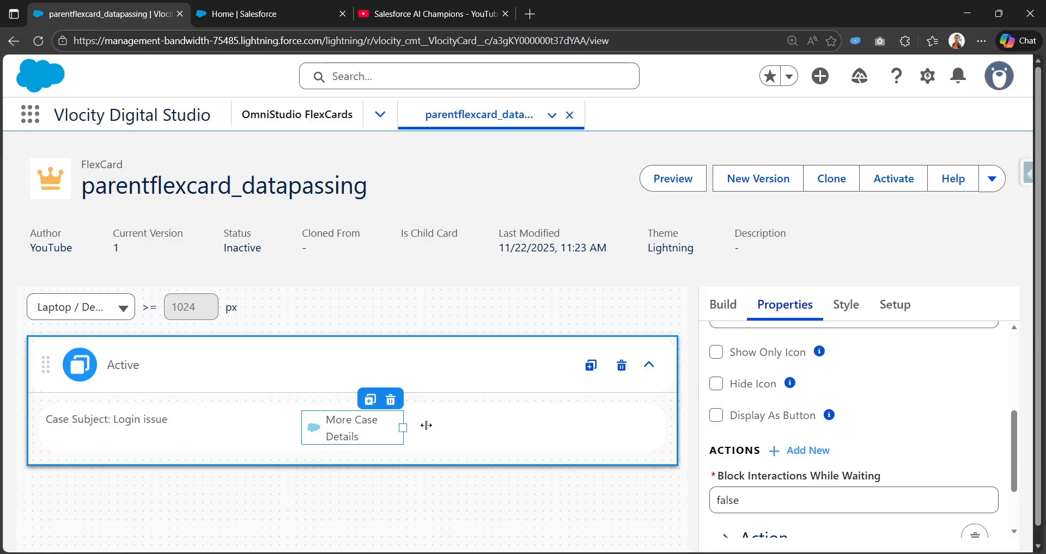
left_click_drag(426, 425, 443, 425)
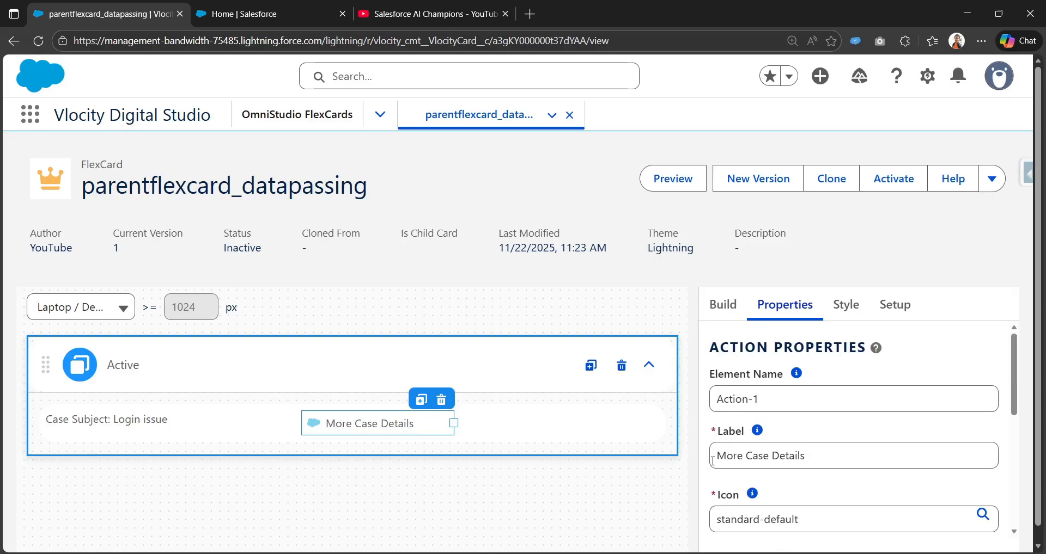
scroll(712, 462, "down", 2)
left_click(716, 451)
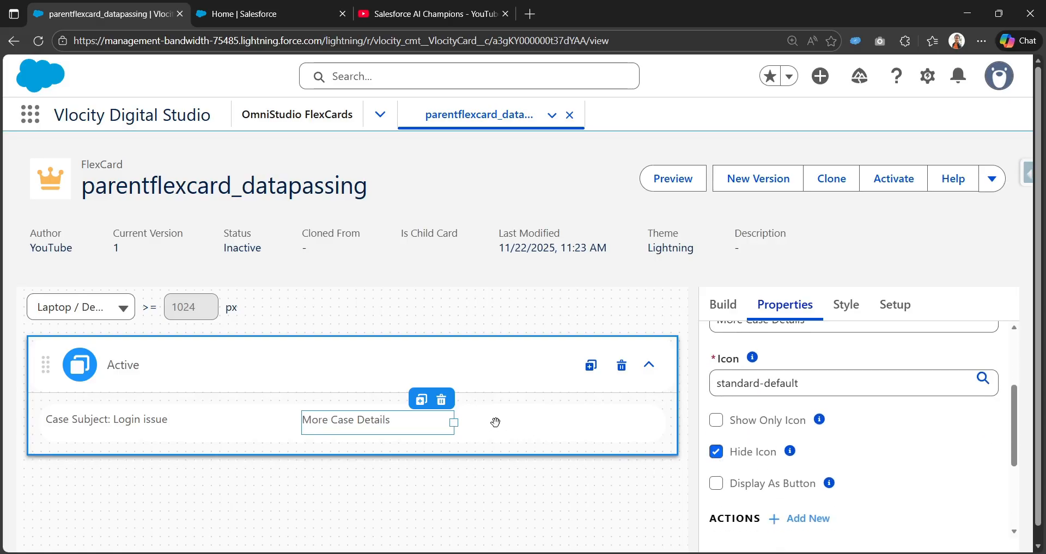
left_click_drag(451, 422, 427, 424)
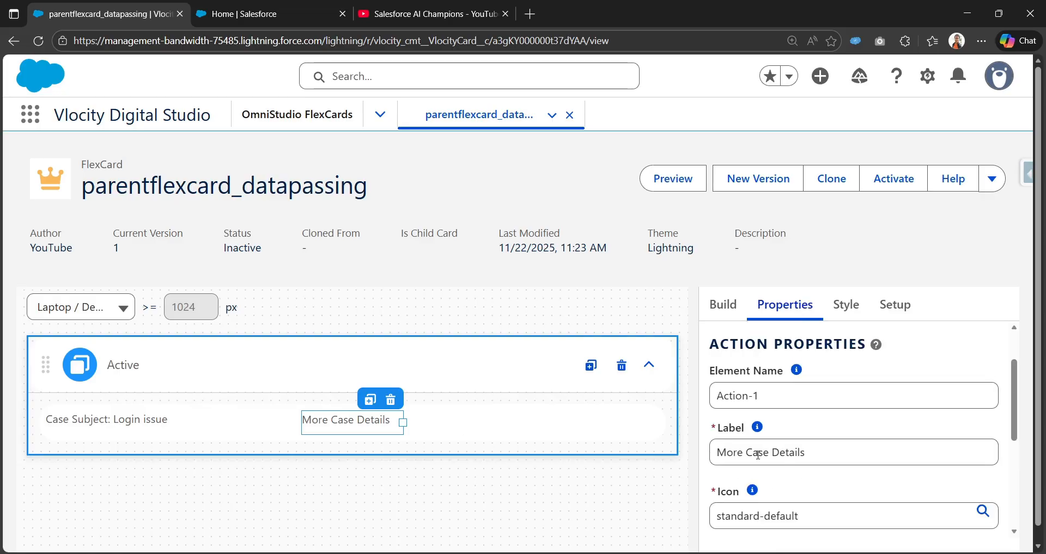
Display the More Case Details action as a button with the Brand variant.
scroll(728, 444, "down", 5)
scroll(741, 455, "up", 1)
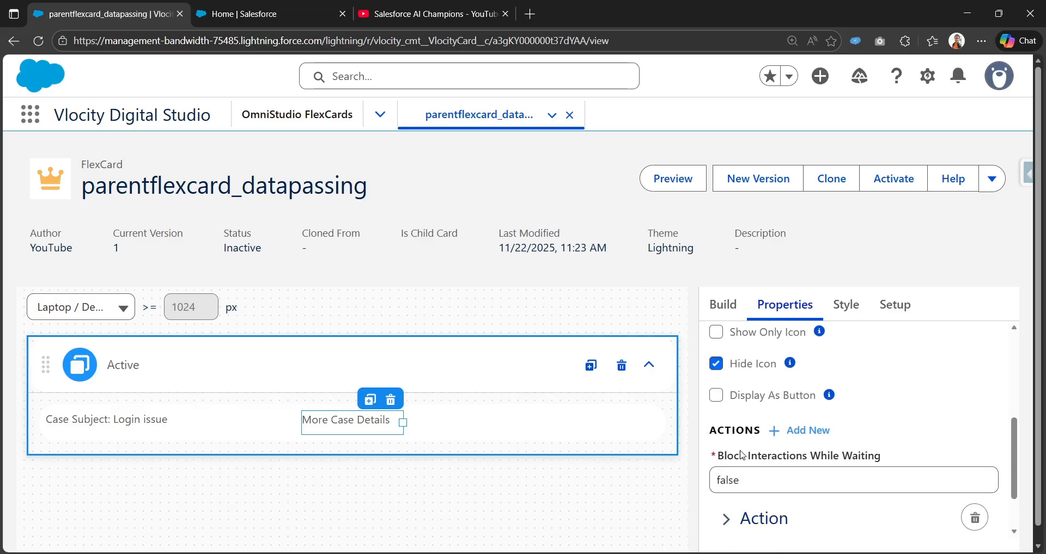
left_click(717, 396)
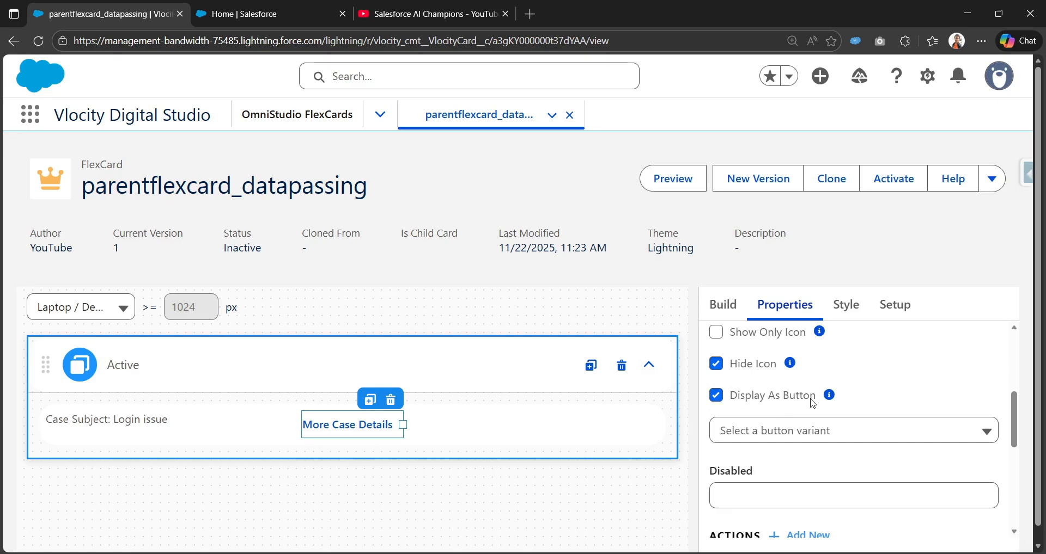
left_click(772, 436)
scroll(801, 464, "down", 3)
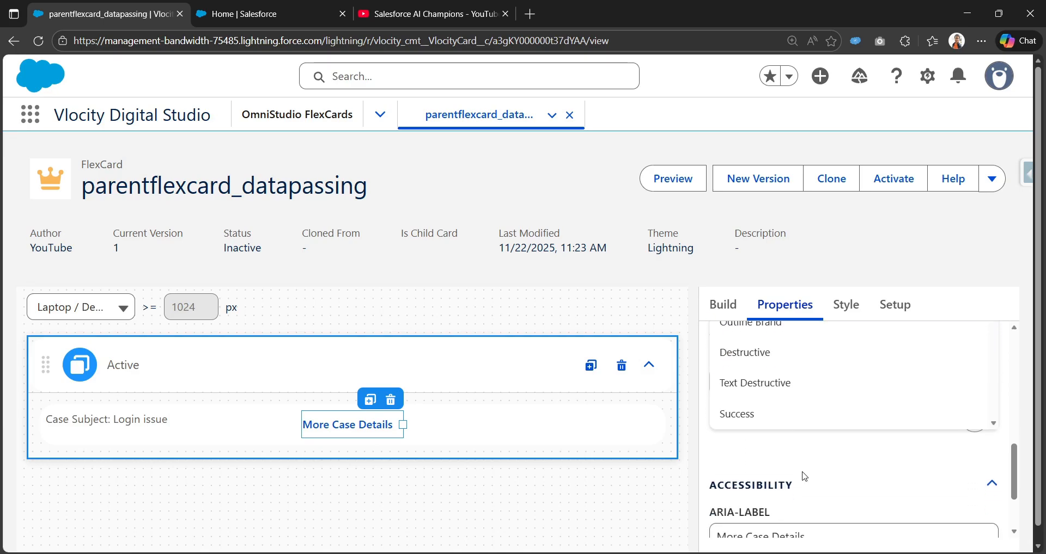
scroll(804, 477, "up", 5)
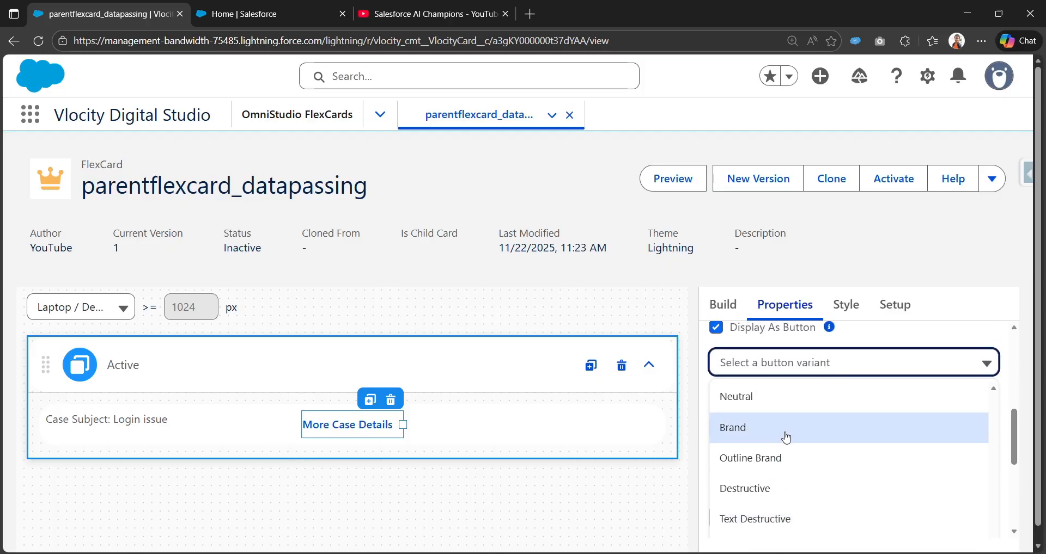
left_click(786, 437)
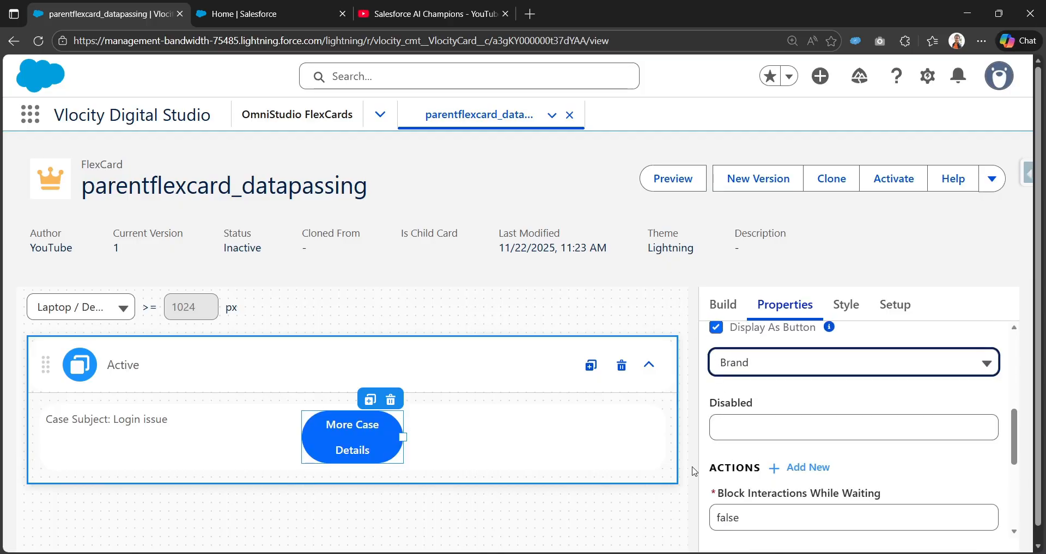
Widen the More Case Details button element so that its label fits on one line.
left_click(820, 370)
scroll(802, 490, "down", 3)
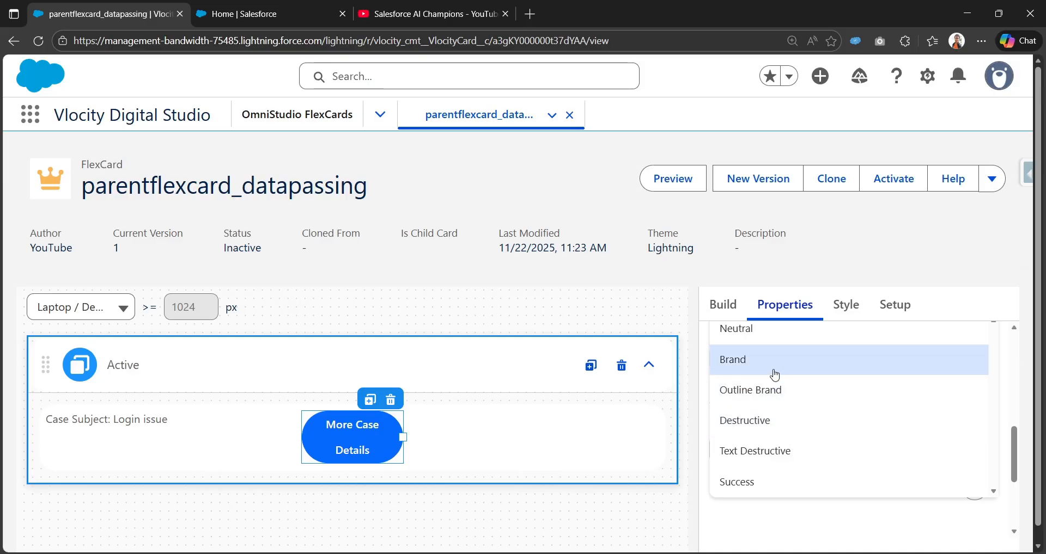
left_click_drag(403, 437, 466, 428)
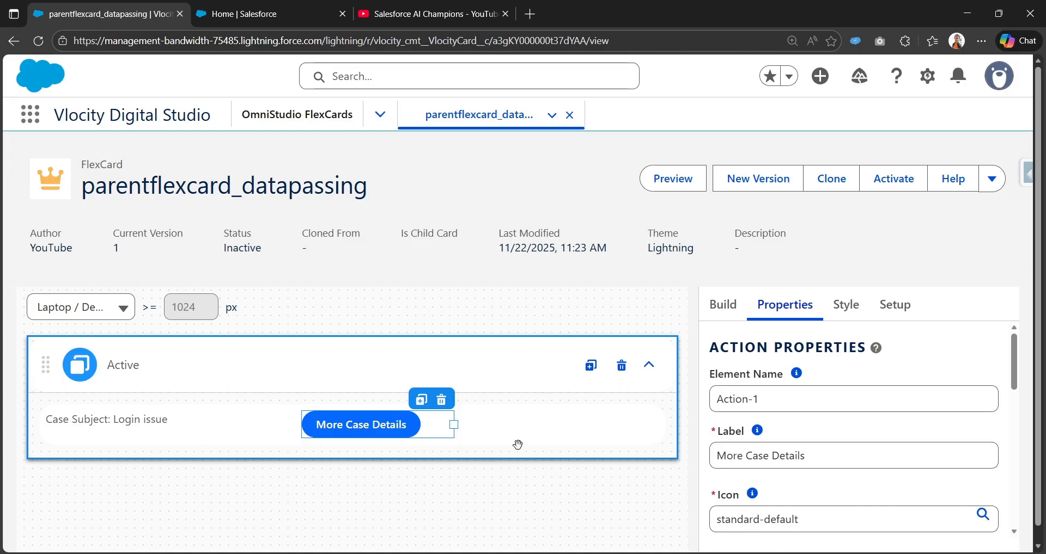
Set the action type of the More Case Details action to Flyout.
scroll(822, 456, "down", 2)
scroll(822, 455, "down", 5)
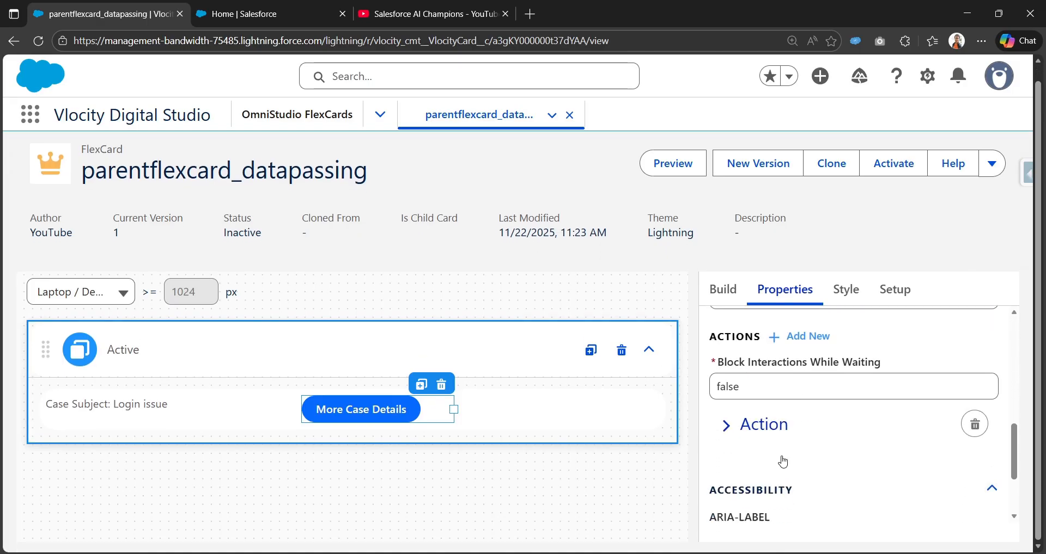
left_click(746, 432)
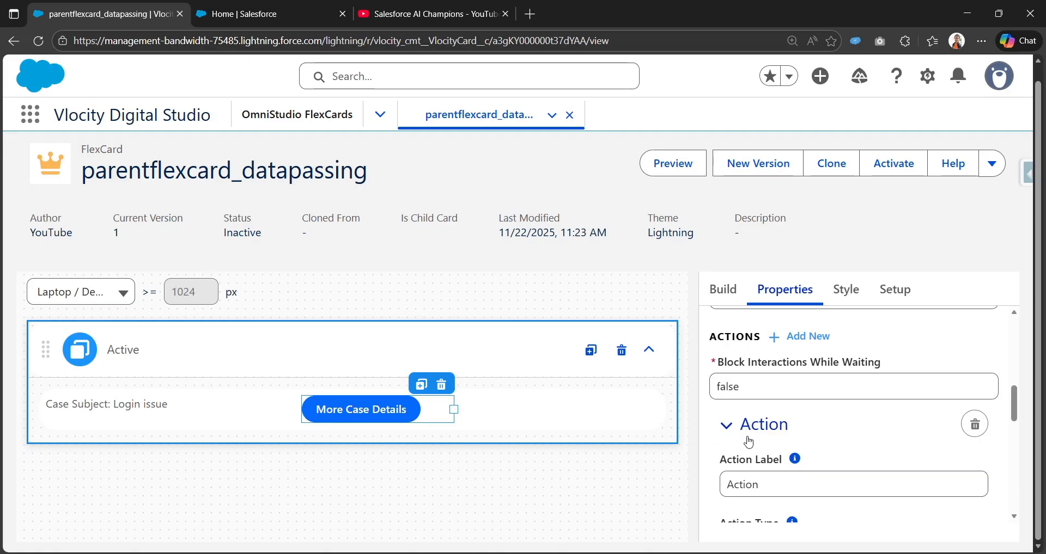
scroll(742, 467, "down", 3)
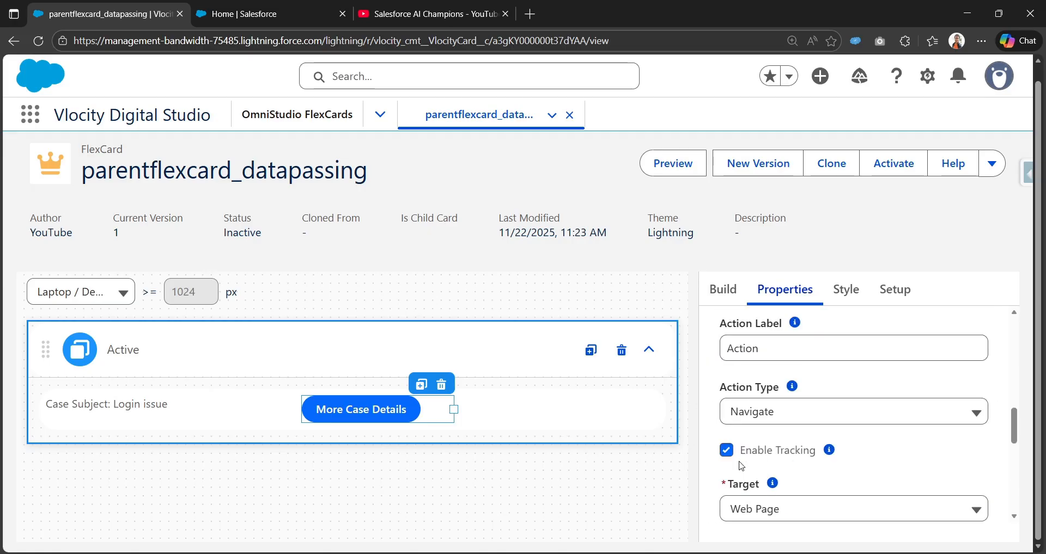
left_click(790, 409)
scroll(810, 473, "down", 3)
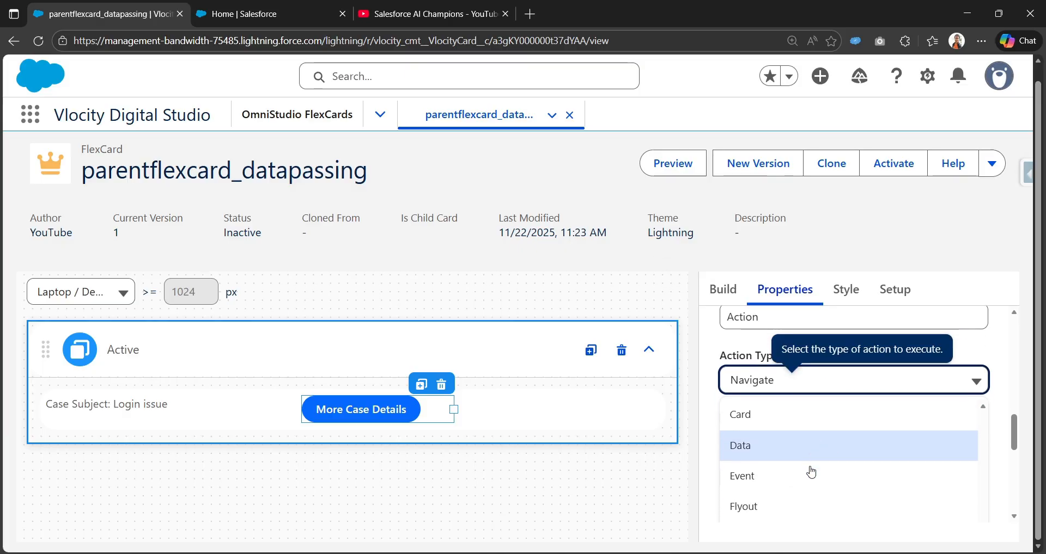
left_click(782, 414)
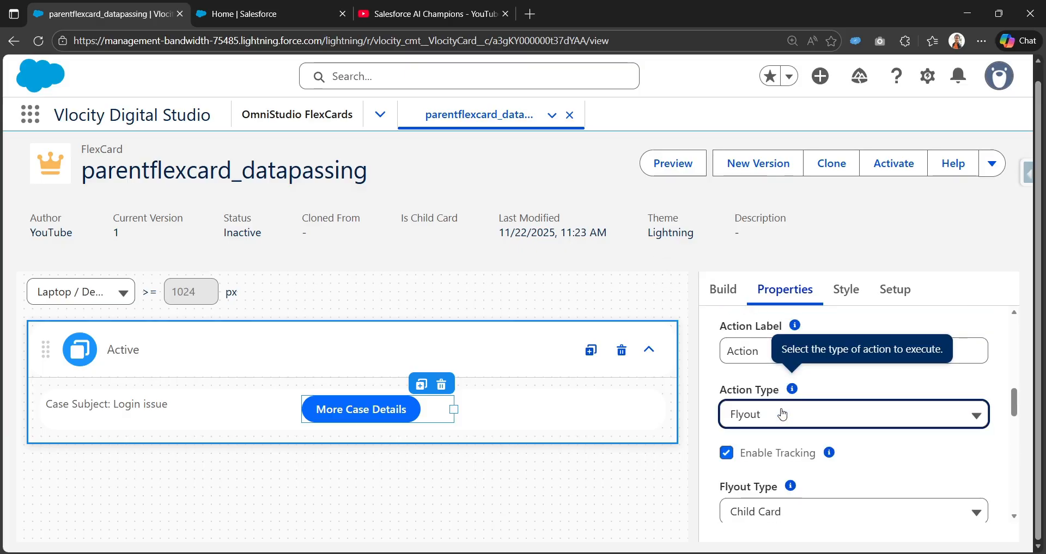
Review the child cards offered as the flyout for the More Case Details action.
scroll(752, 381, "down", 3)
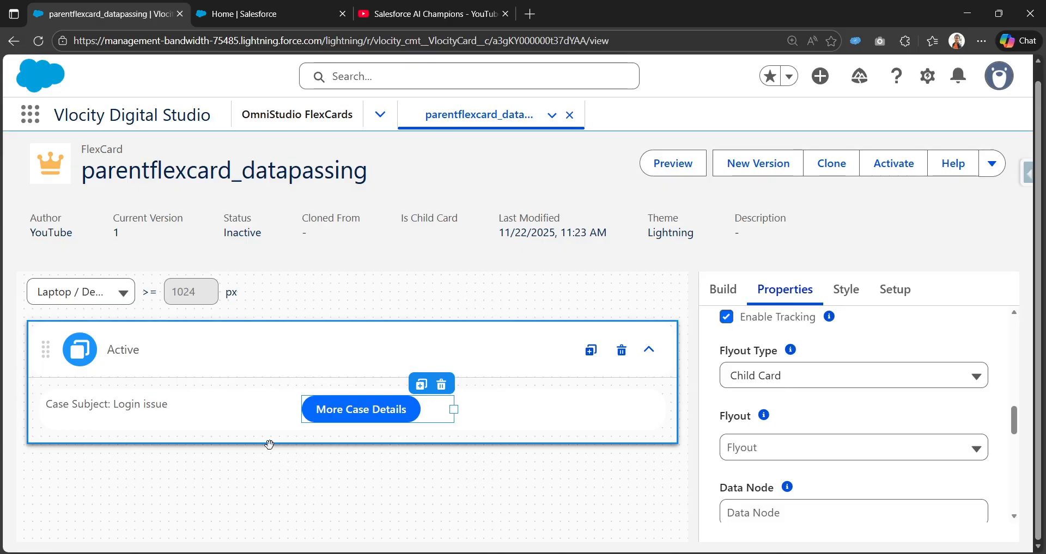
scroll(757, 422, "down", 1)
left_click(756, 381)
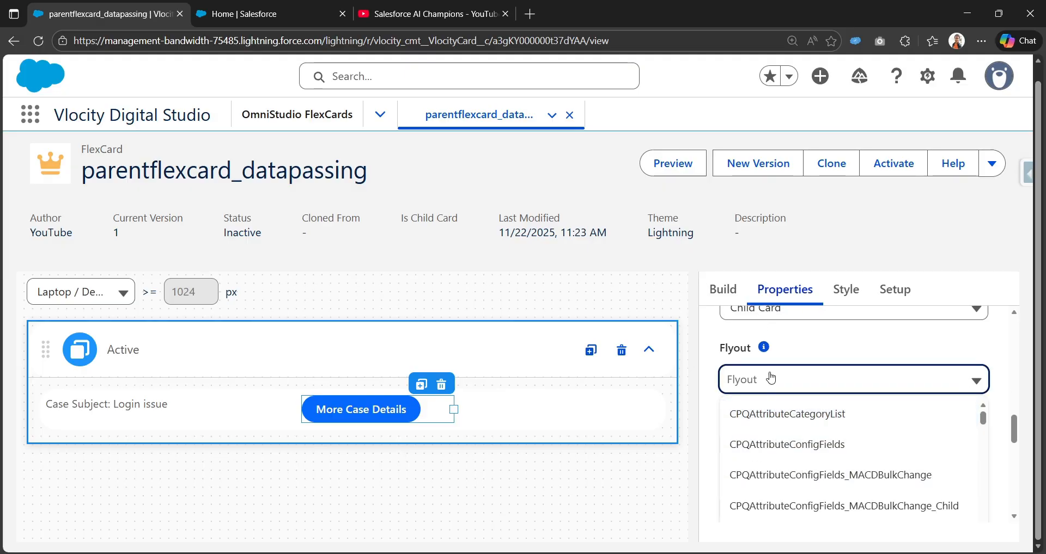
left_click(755, 377)
scroll(758, 381, "up", 2)
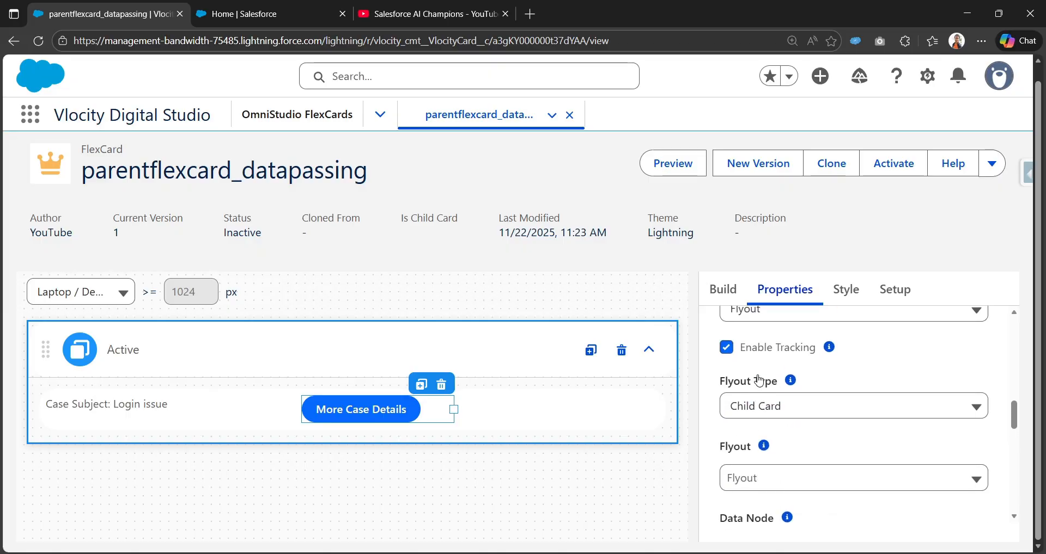
scroll(758, 381, "up", 1)
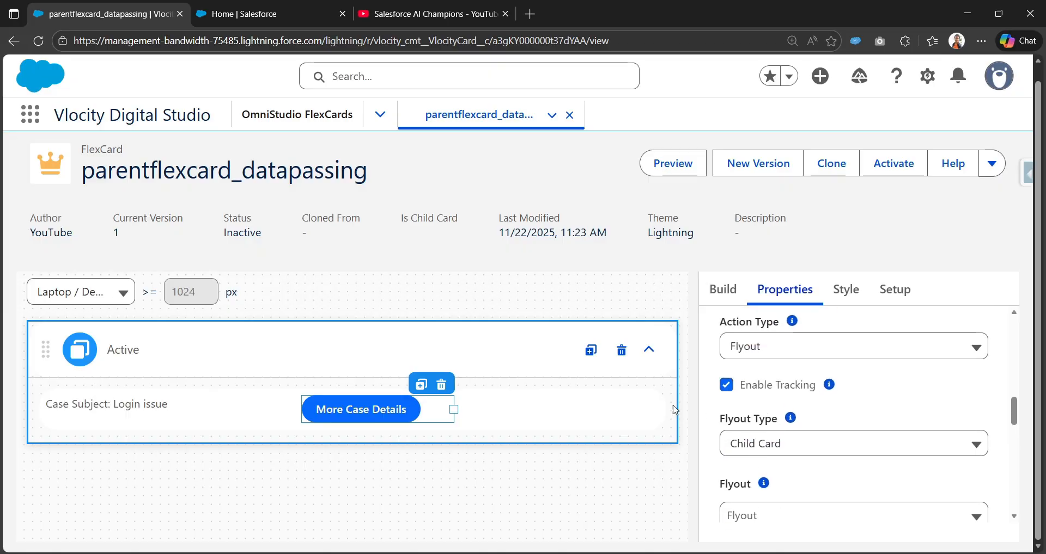
Open the OmniStudio FlexCards list in a separate browser tab and copy the parent card's name.
right_click(292, 124)
left_click(305, 133)
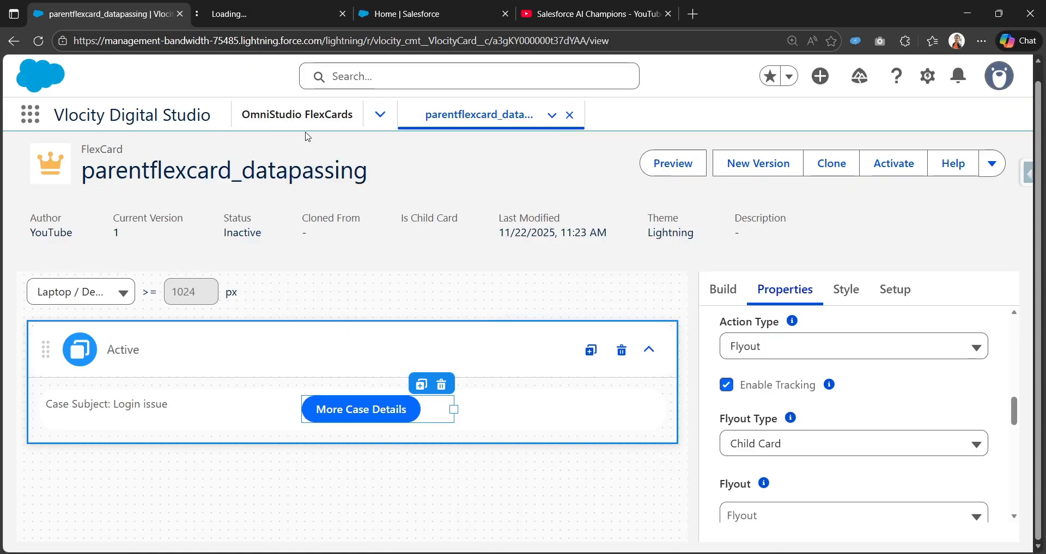
left_click(265, 16)
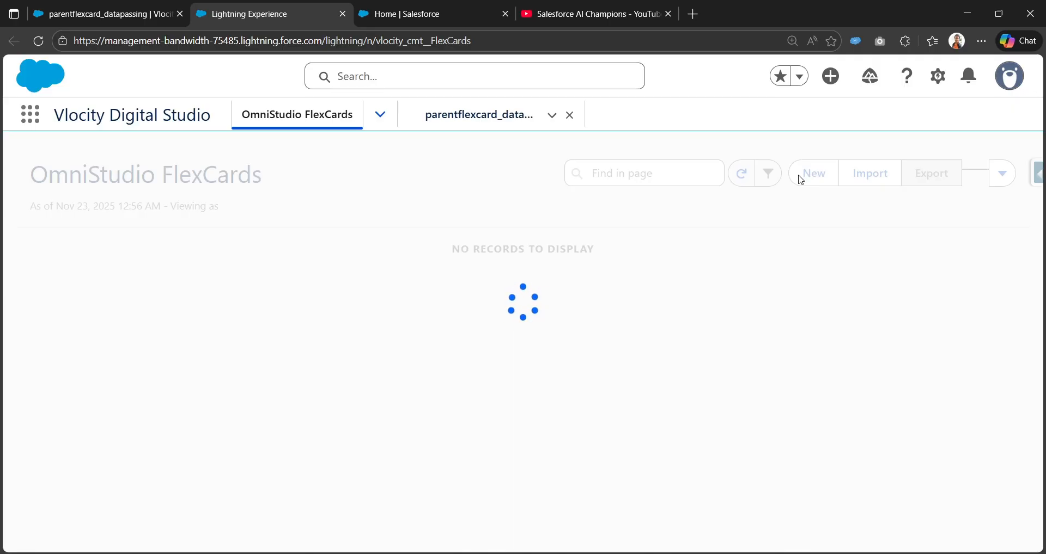
left_click(103, 6)
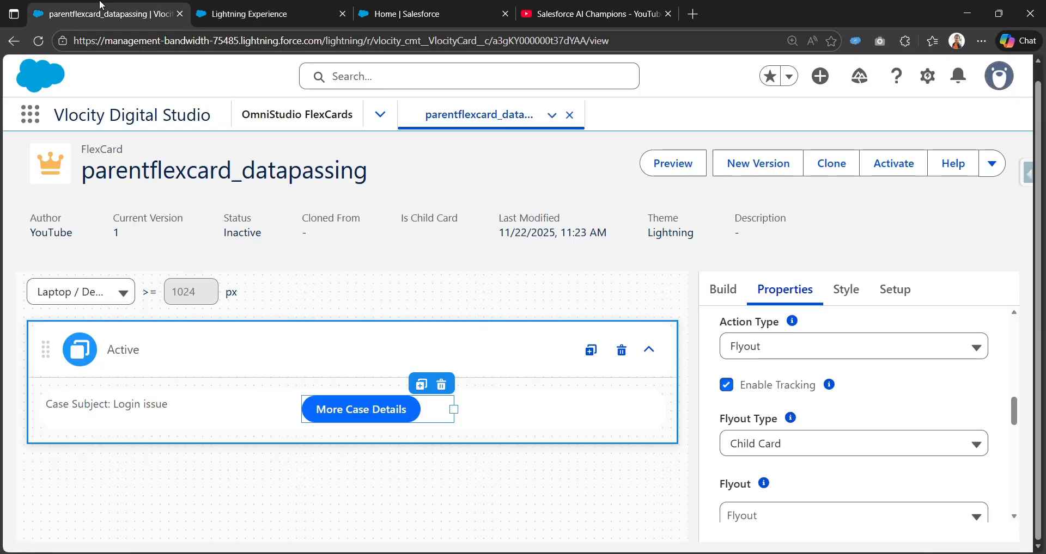
double_click(214, 173)
key("ctrl+c")
left_click(239, 7)
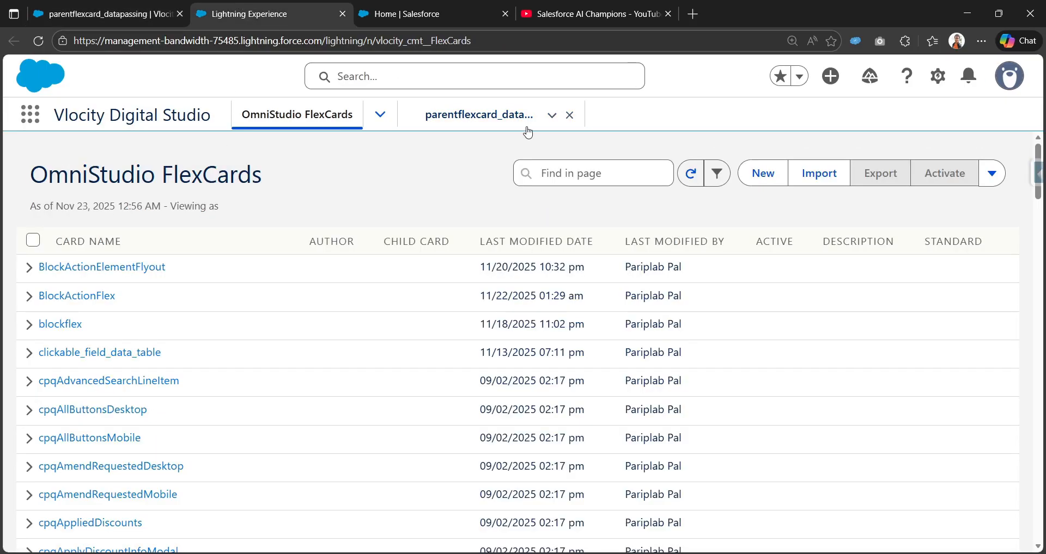
Start a new FlexCard and name it childflexcard_datapassing, adapting the copied parent card name.
left_click(758, 170)
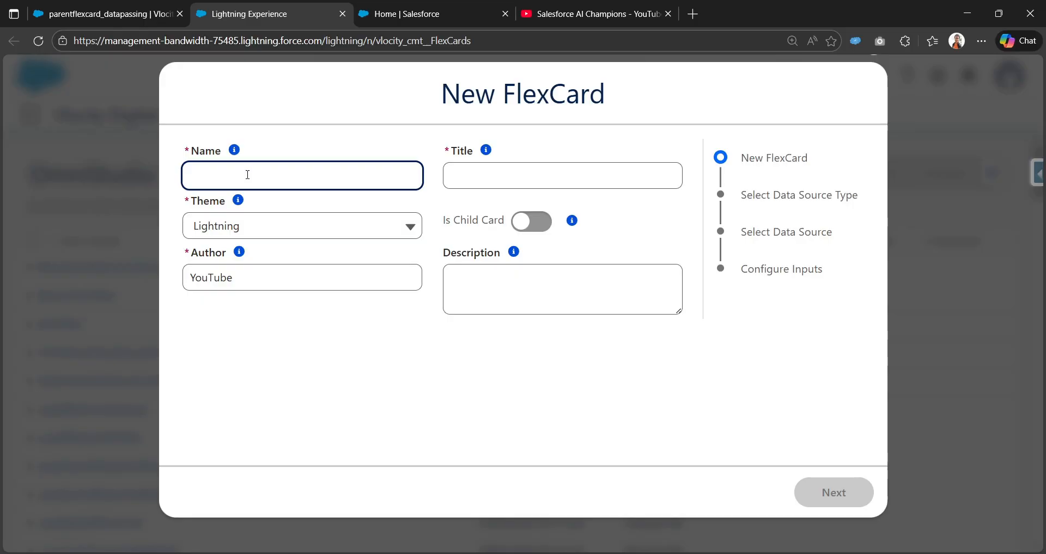
key("ctrl+v")
double_click(202, 180)
left_click(224, 176)
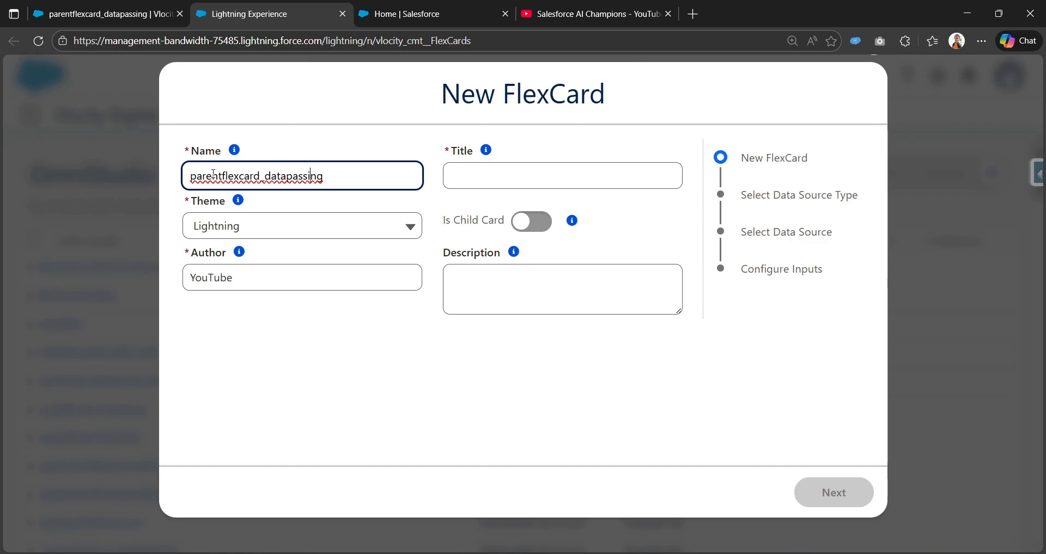
right_click(223, 176)
key("Escape")
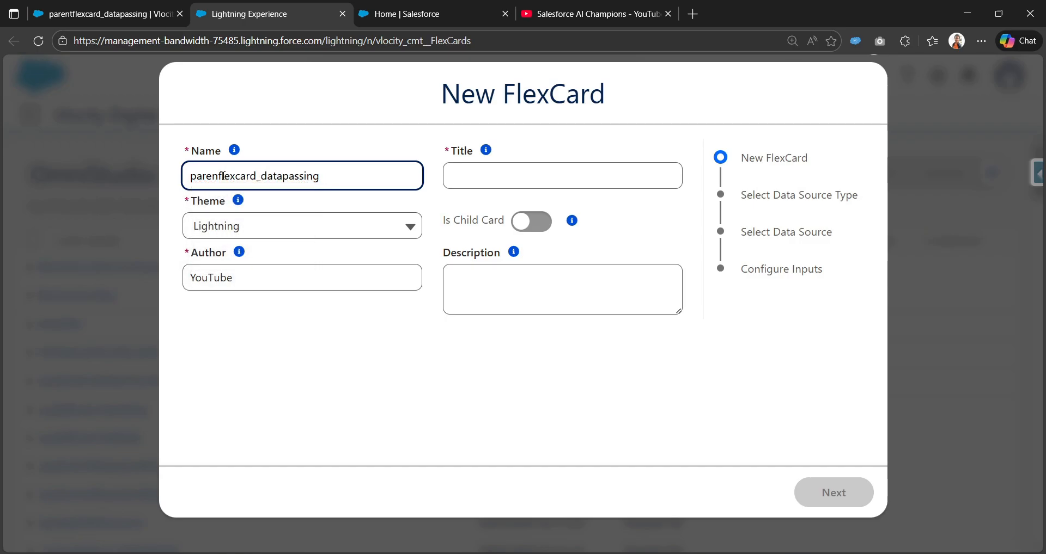
key("ctrl+BackSpace")
type("child")
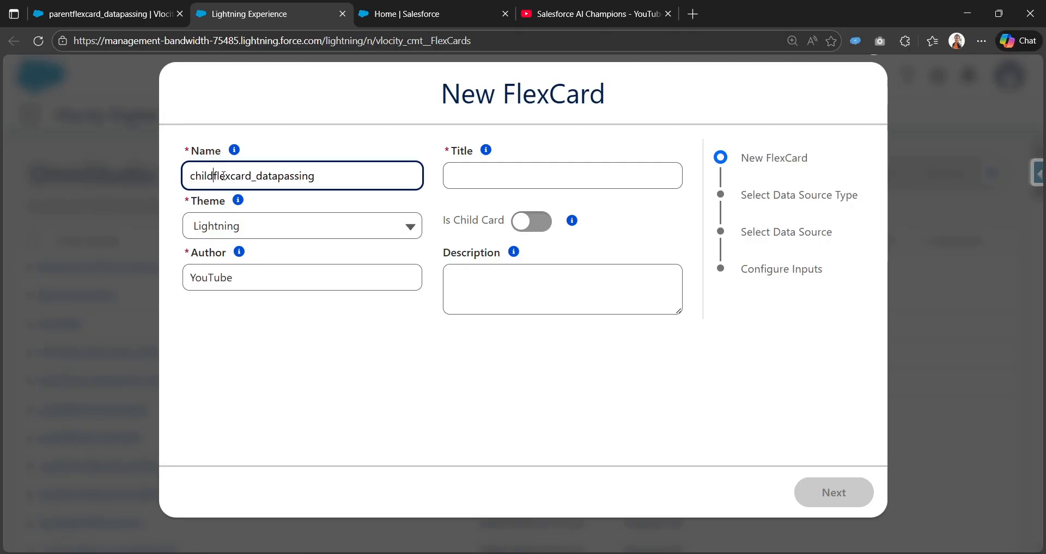
Give the new FlexCard the title childflexcard_datapassing, mark it as a child card and compare with the parent card's setting.
left_click(546, 176)
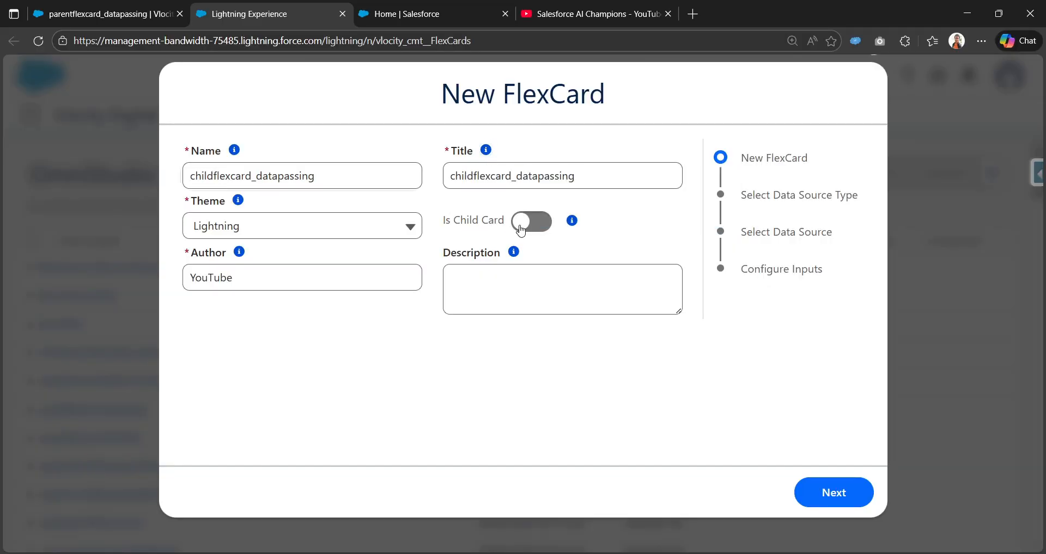
left_click(521, 231)
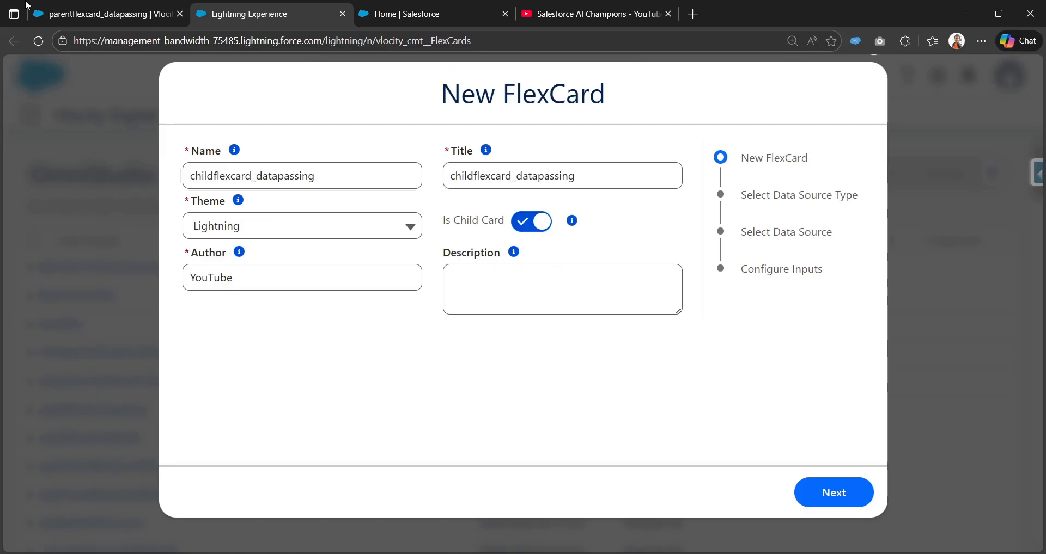
left_click(65, 14)
left_click(396, 212)
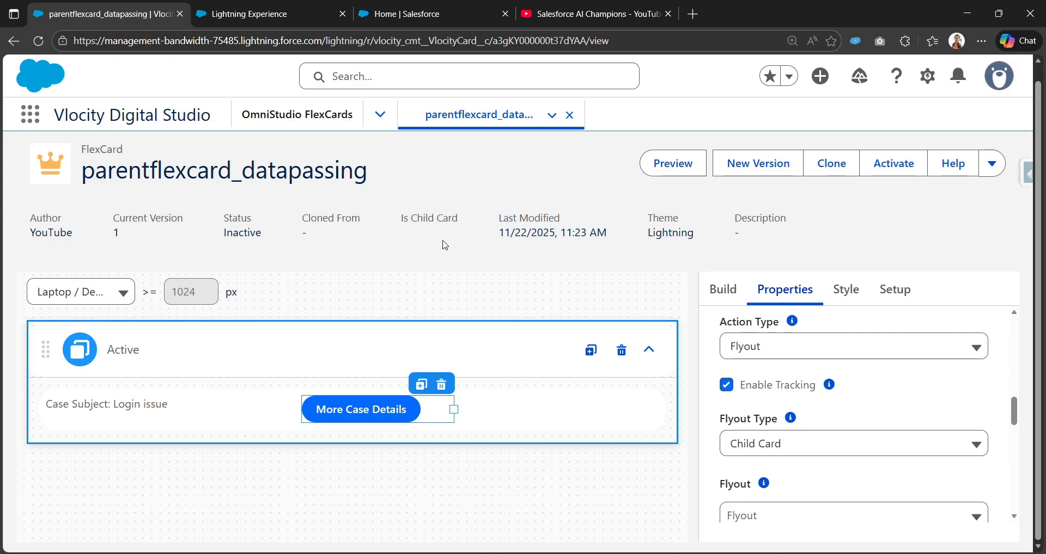
left_click(255, 10)
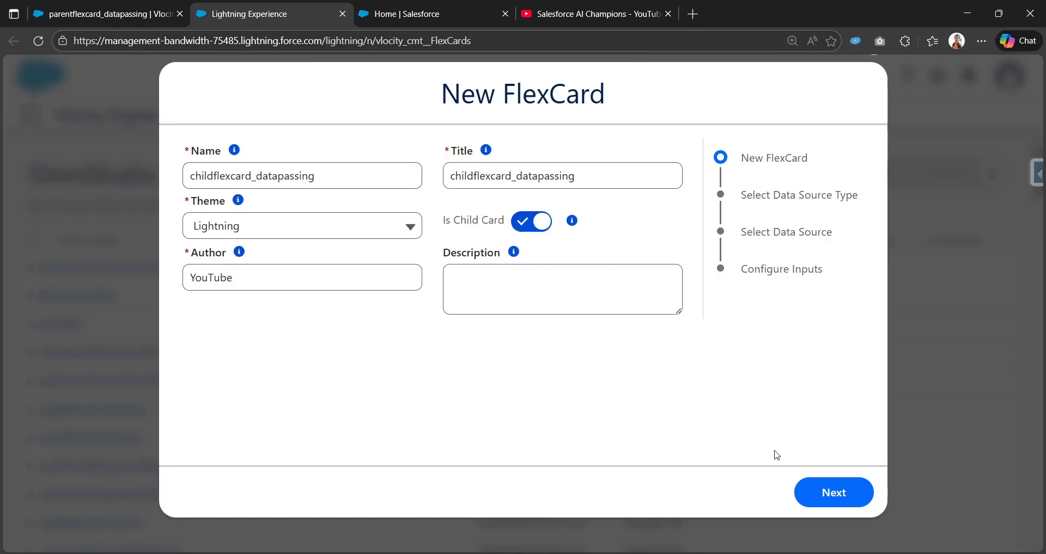
Save the child FlexCard with None as its data source type.
left_click(826, 493)
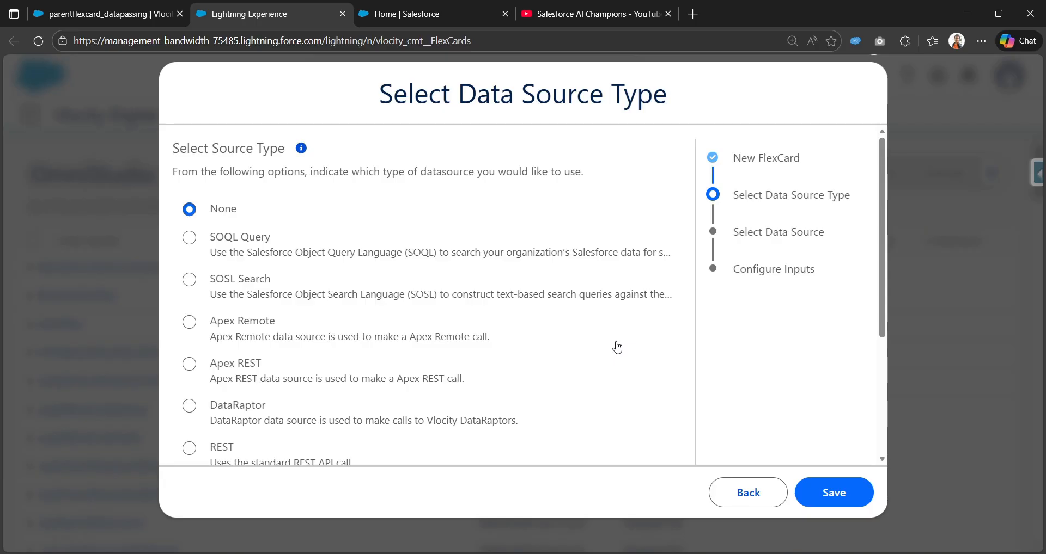
scroll(615, 347, "down", 4)
scroll(614, 347, "up", 4)
left_click(842, 496)
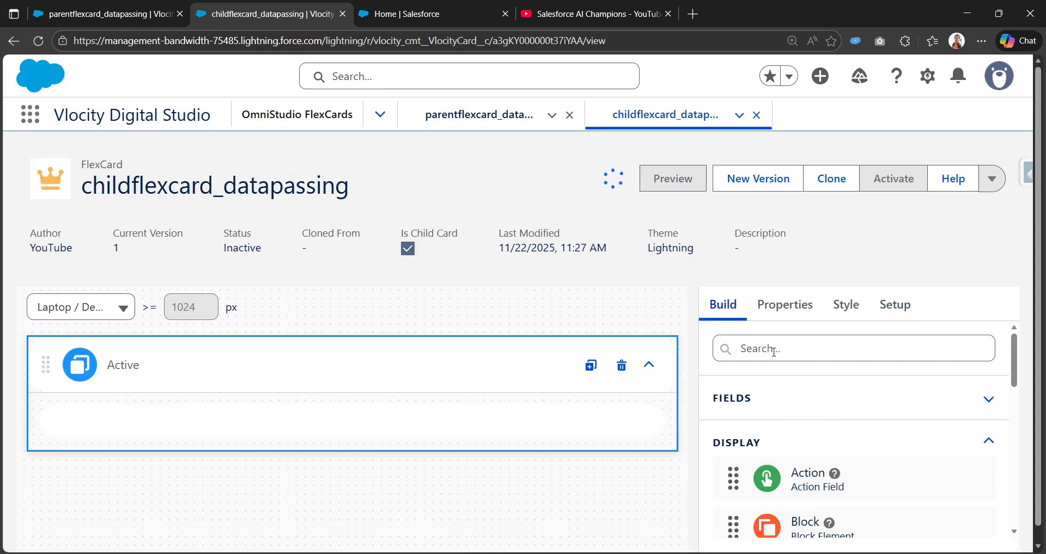
Add a Text element to the Active state of the child FlexCard.
left_click(774, 352)
scroll(790, 392, "down", 10)
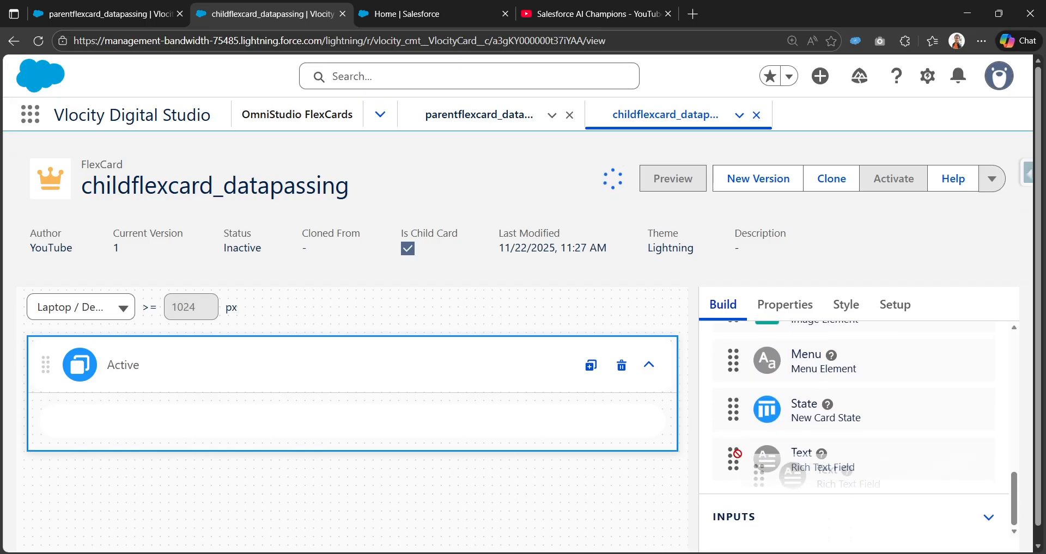
left_click_drag(768, 465, 349, 415)
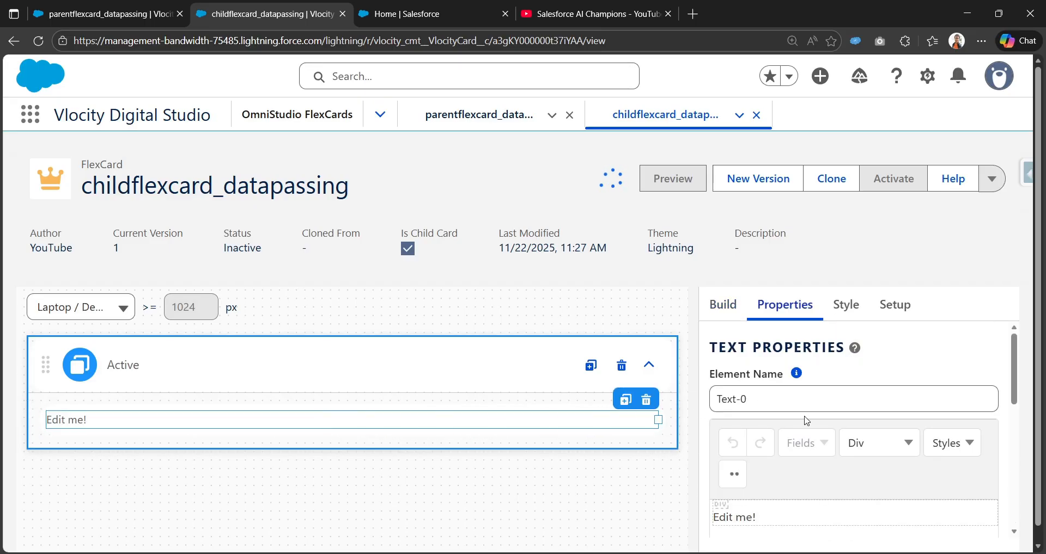
Replace the Text element's placeholder with the heading "Case Details:" and begin a line below it.
scroll(781, 446, "down", 1)
triple_click(764, 445)
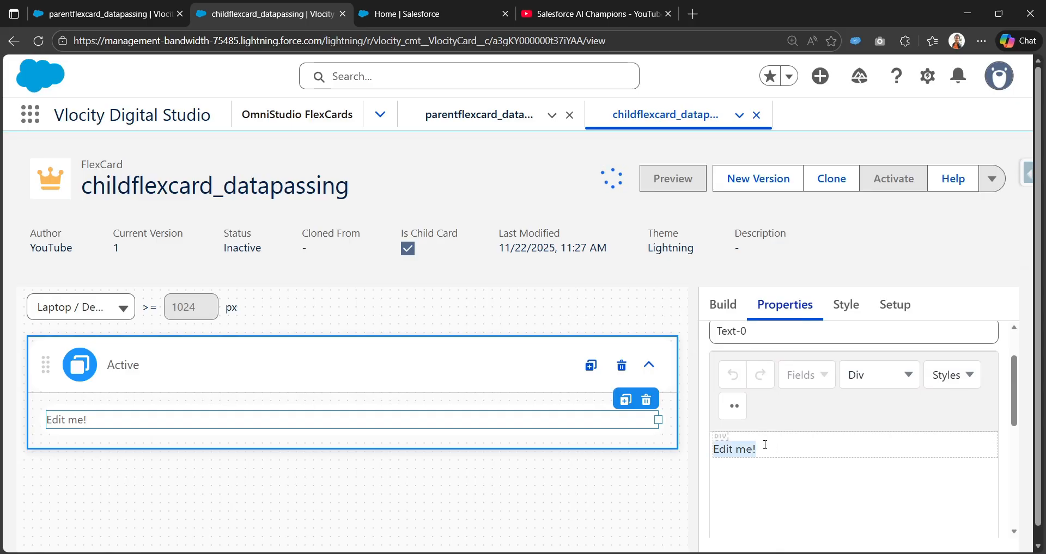
key("BackSpace")
type("Cas")
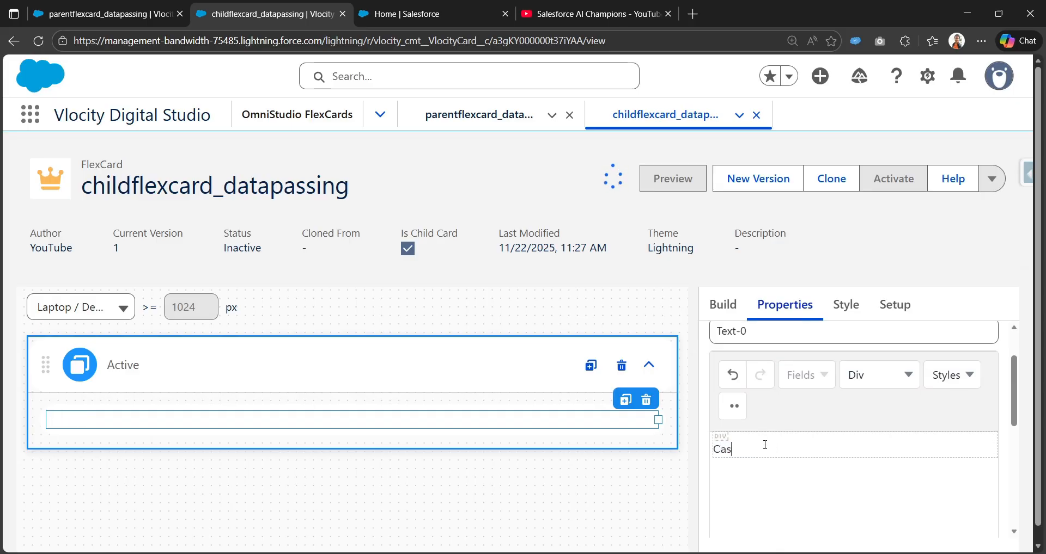
type("e Details")
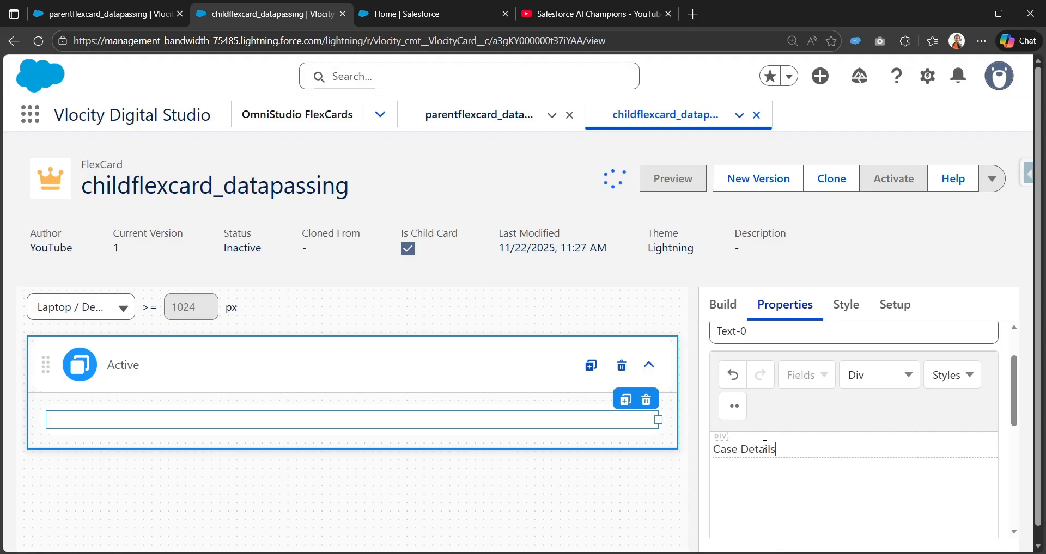
type(":")
key("Return")
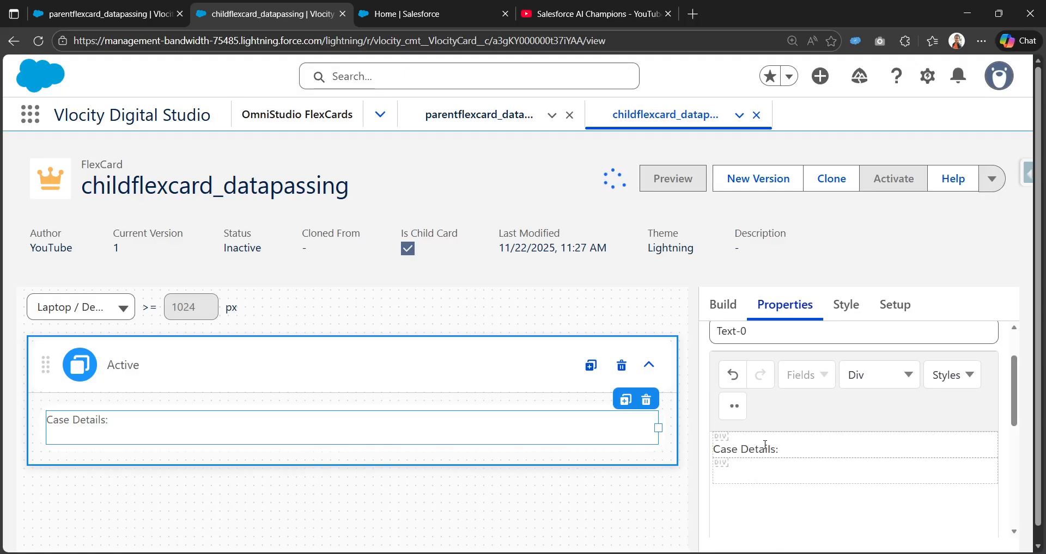
Add the merge fields {Subject} and {Description} on separate lines below the "Case Details:" heading in the Text element.
type("{}")
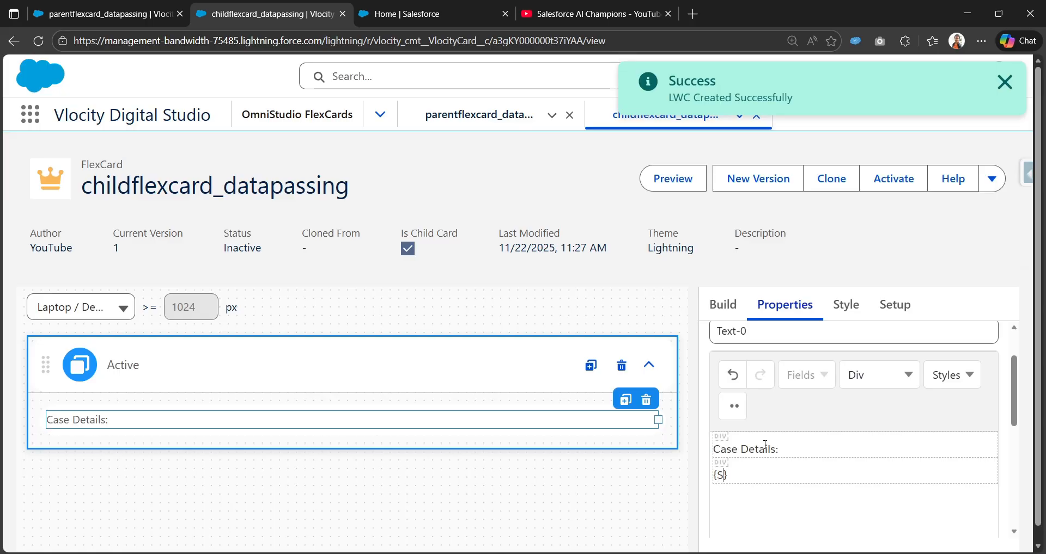
type("ject")
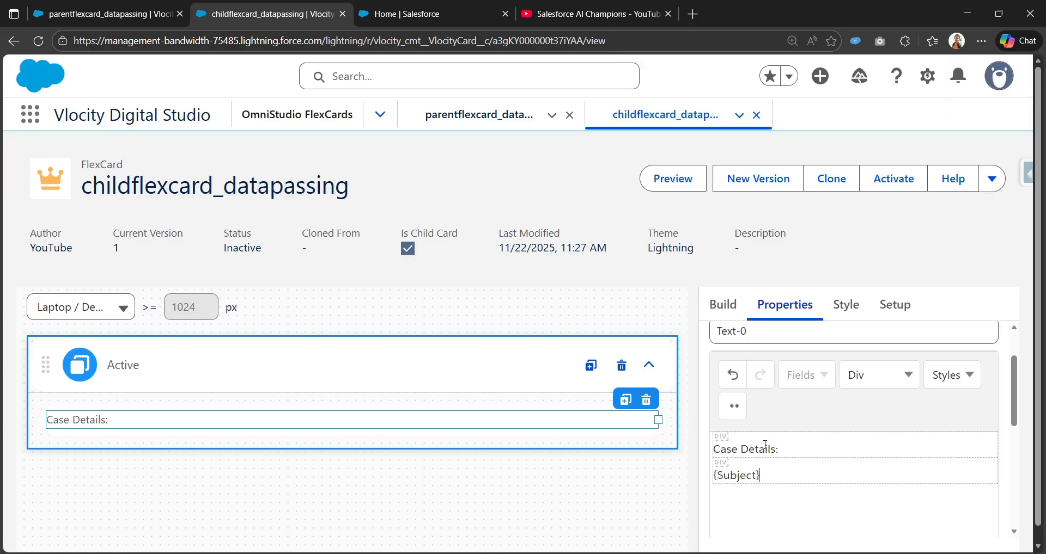
key("Return")
type("{}")
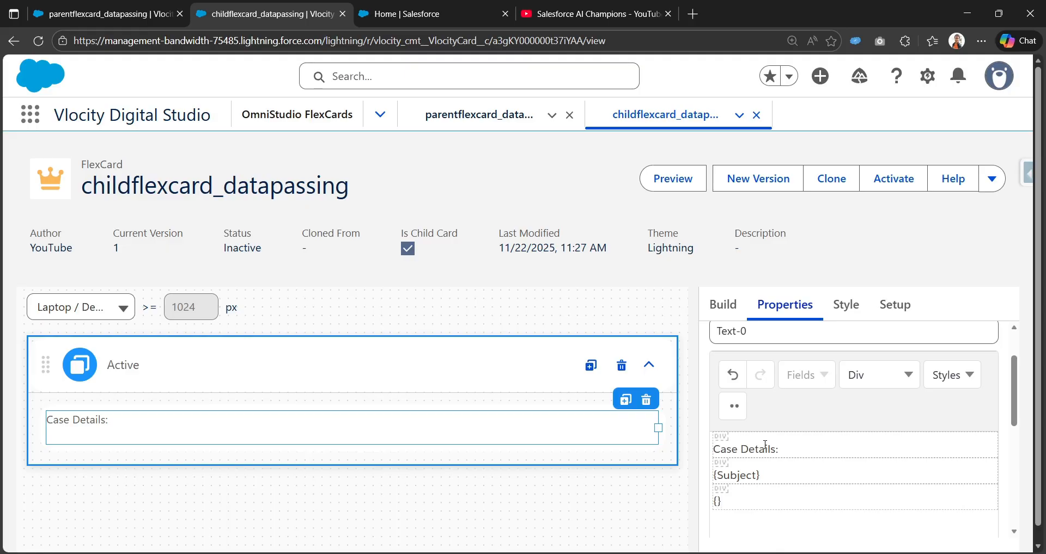
type("Descri")
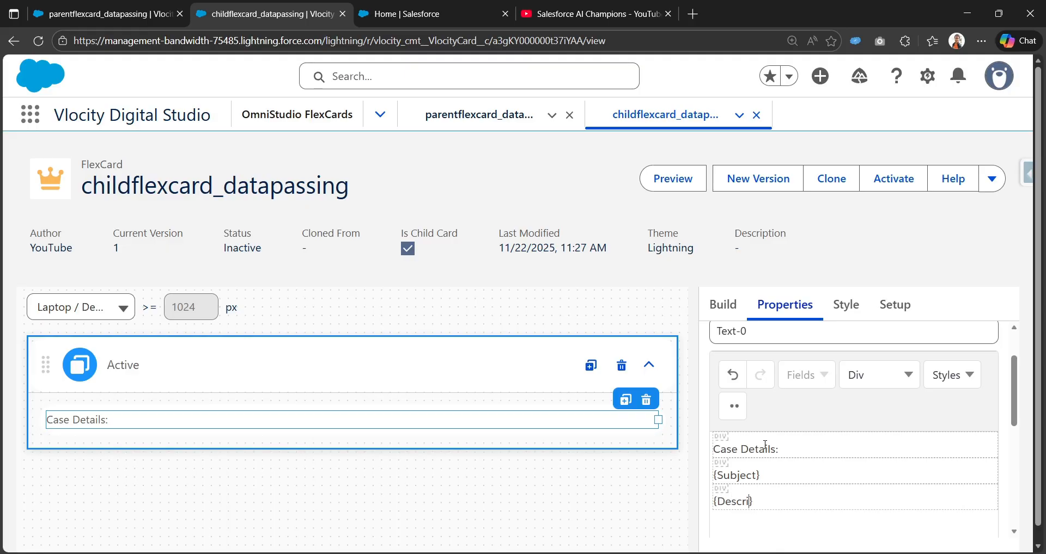
type("ption")
key("Return")
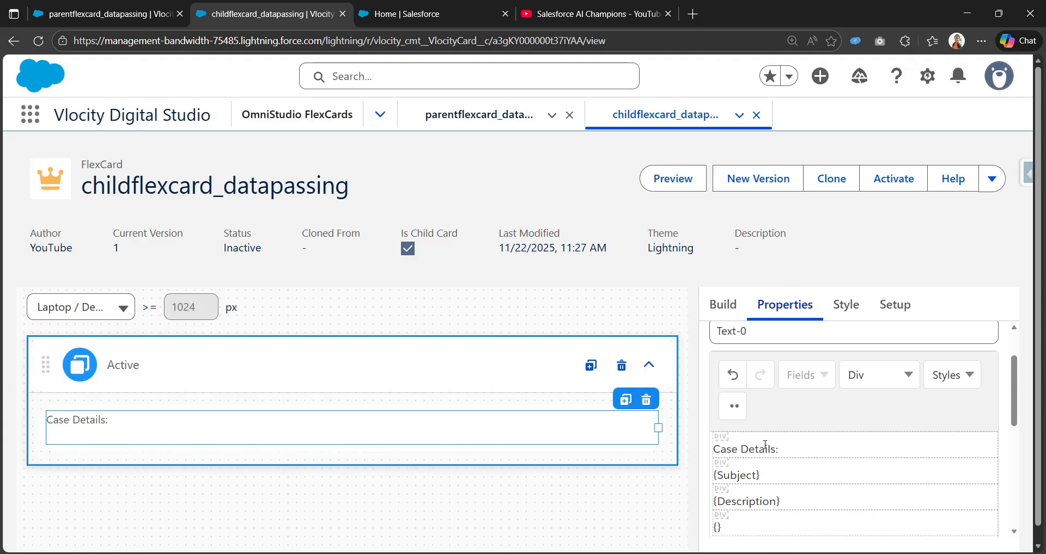
Add the merge fields {Origin} and {Priority} on separate lines below {Description} in the Text element.
type("{")
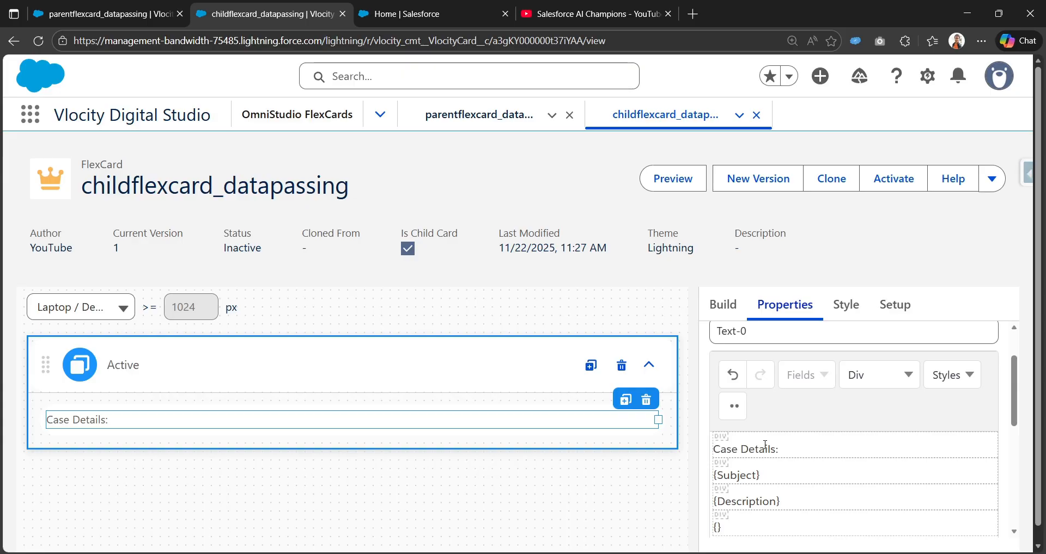
type("Origin")
scroll(766, 445, "down", 3)
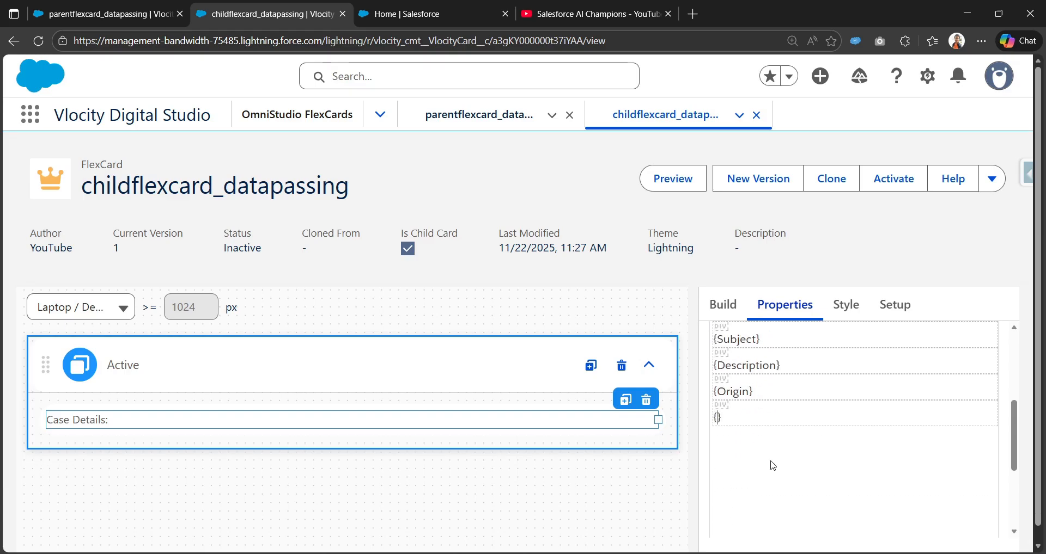
type("iority")
scroll(773, 414, "up", 4)
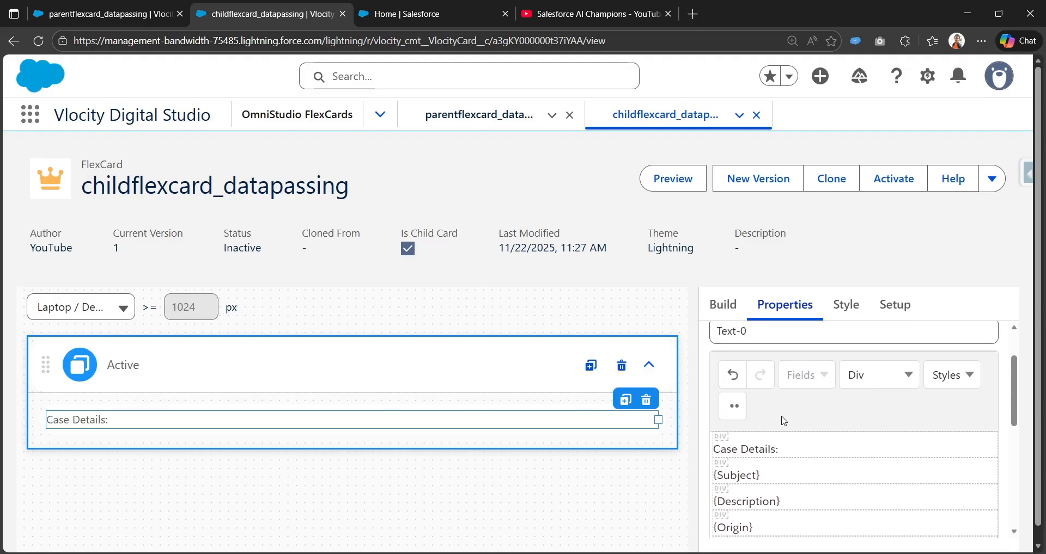
scroll(784, 430, "down", 1)
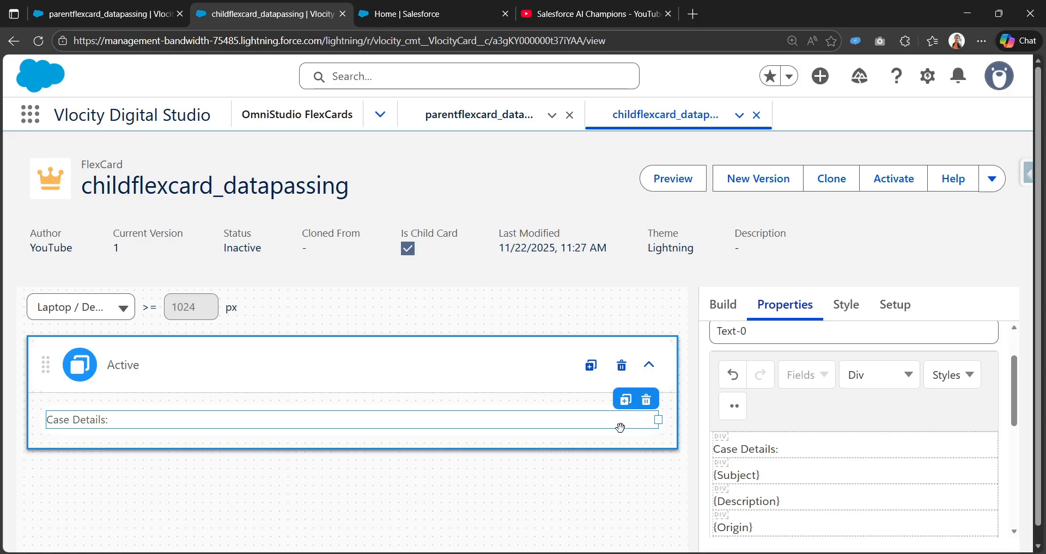
Activate the child FlexCard, finish the activation without publish options, and copy the card's name.
left_click(881, 185)
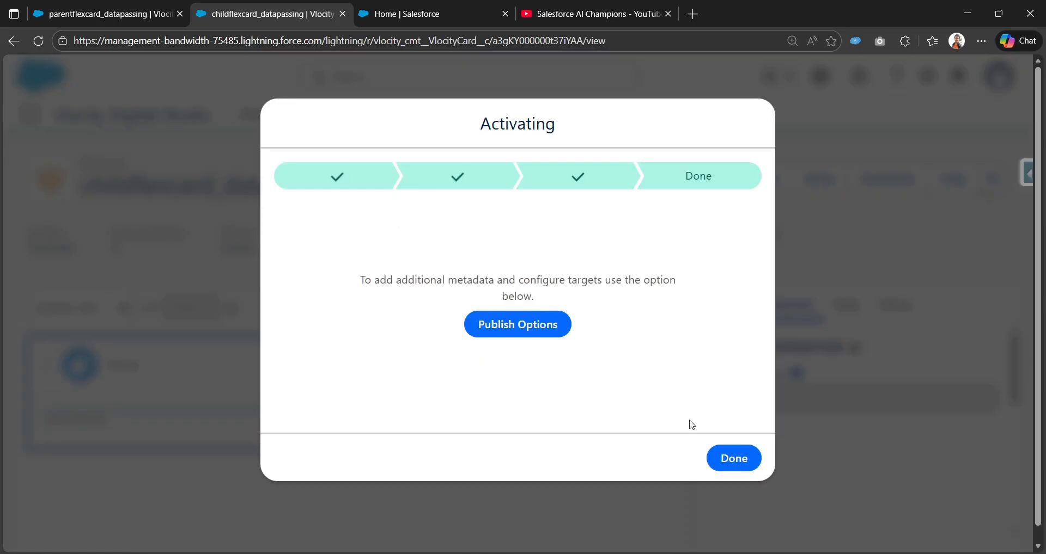
left_click(724, 459)
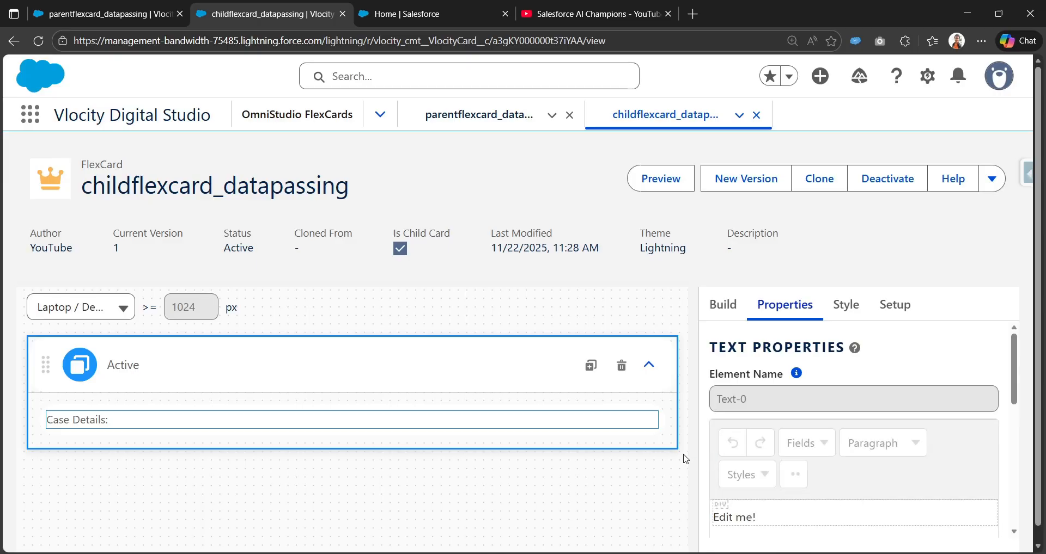
double_click(188, 187)
key("ctrl+c")
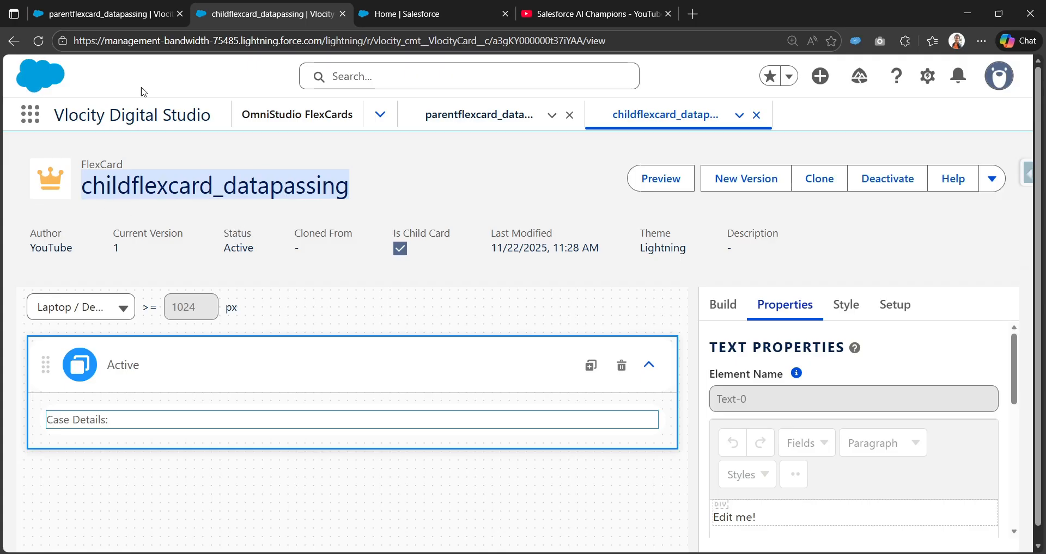
Return to the parent FlexCard, reload it, and expand the action settings of the More Case Details button.
left_click(104, 13)
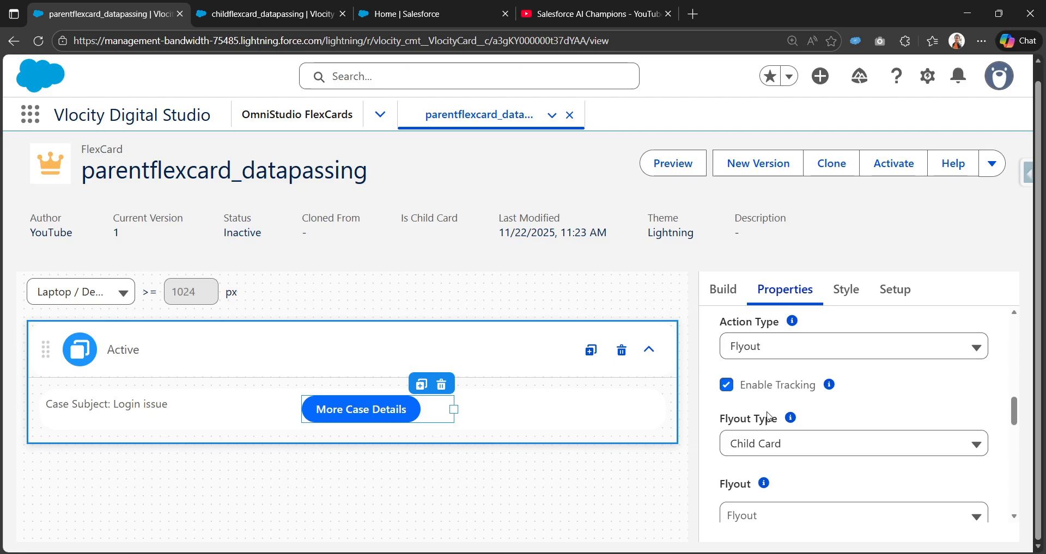
left_click(38, 41)
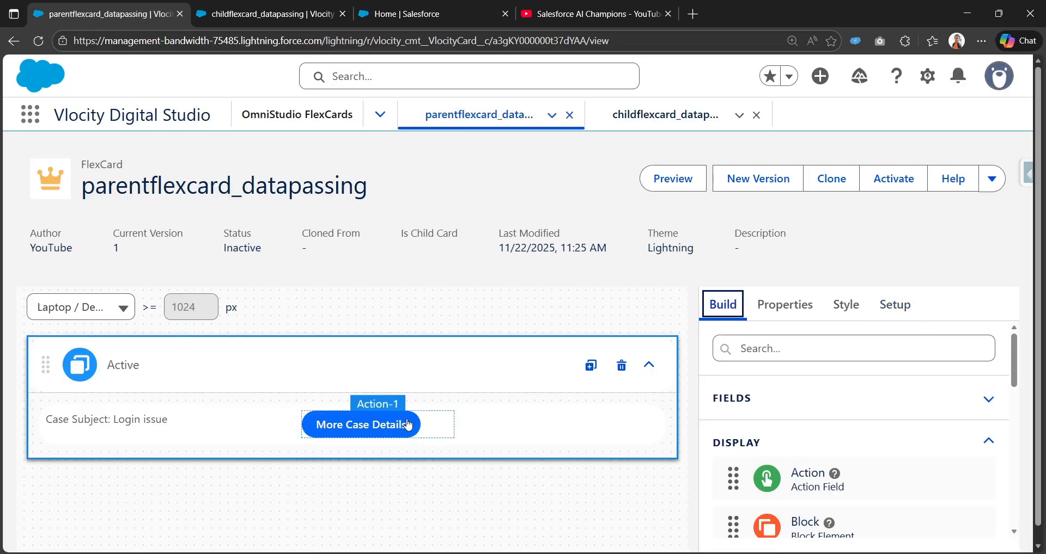
left_click(407, 424)
scroll(861, 425, "down", 2)
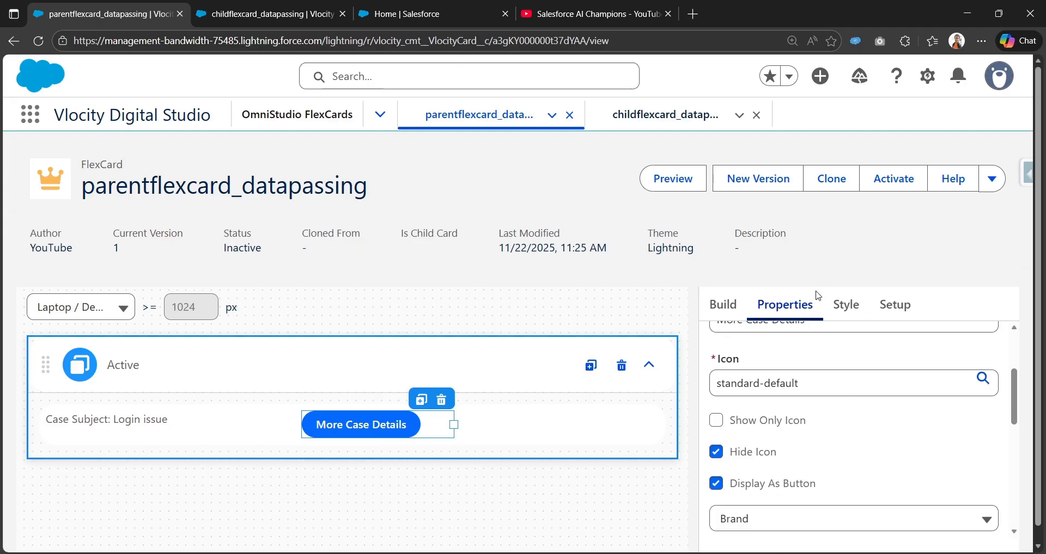
scroll(801, 414, "down", 6)
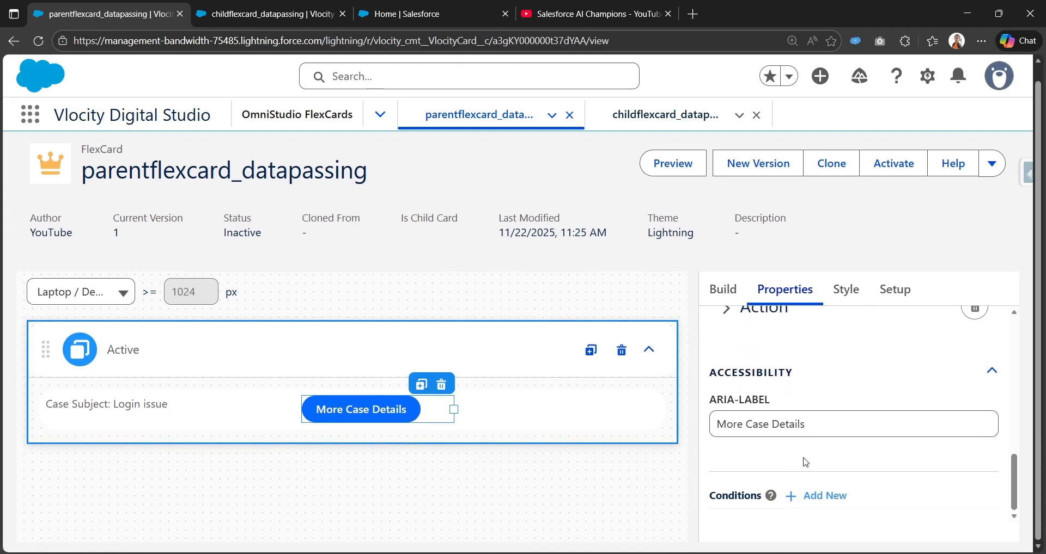
scroll(805, 463, "up", 1)
left_click(726, 377)
Select childflexcard_datapassing as the child card the More Case Details flyout opens.
scroll(758, 436, "down", 1)
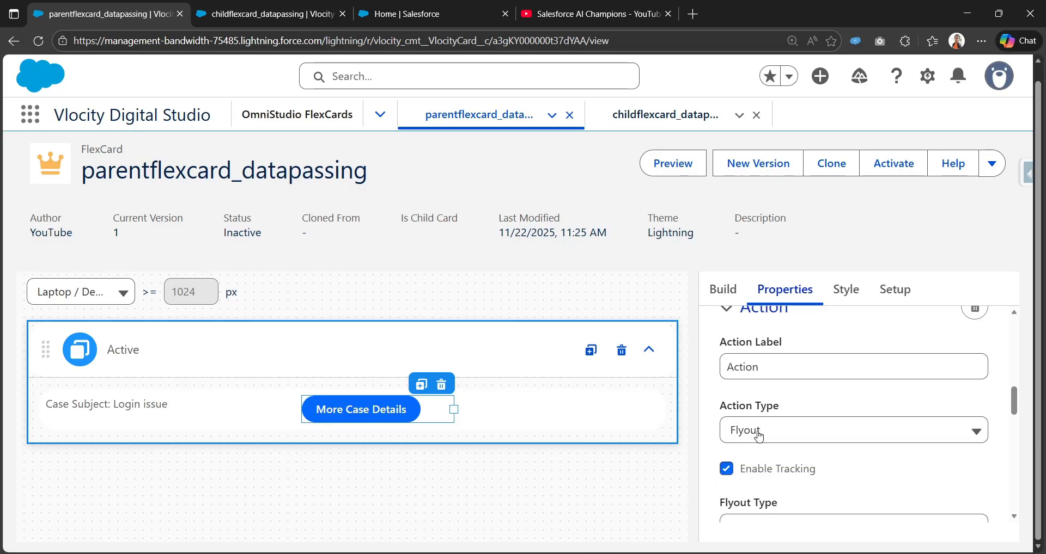
scroll(758, 436, "down", 1)
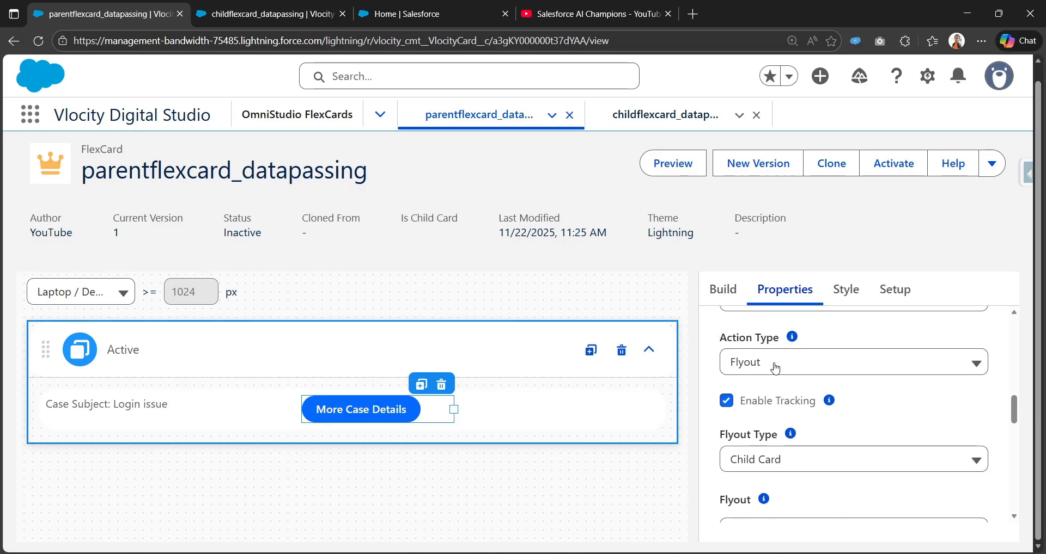
scroll(796, 381, "down", 1)
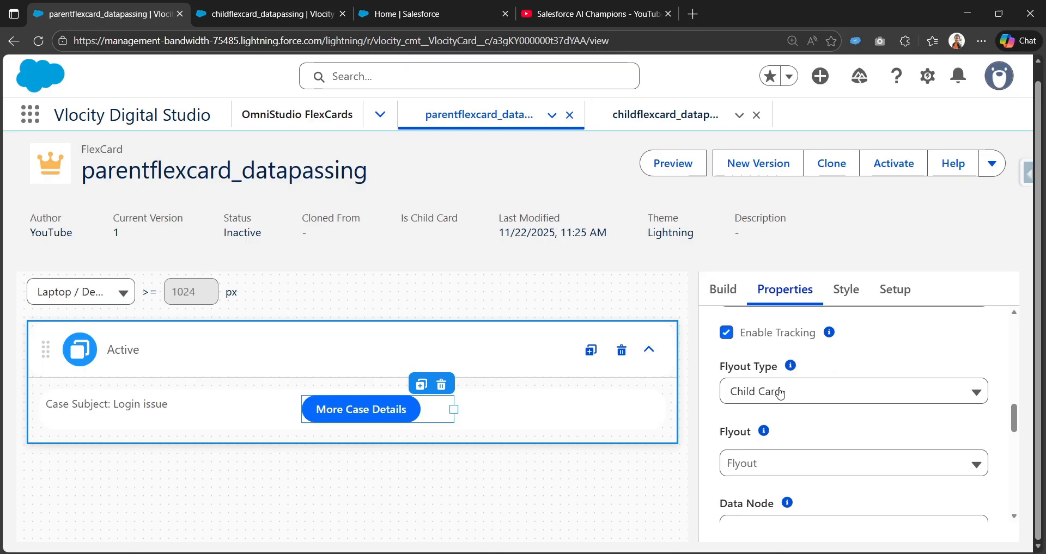
scroll(833, 408, "down", 1)
left_click(828, 408)
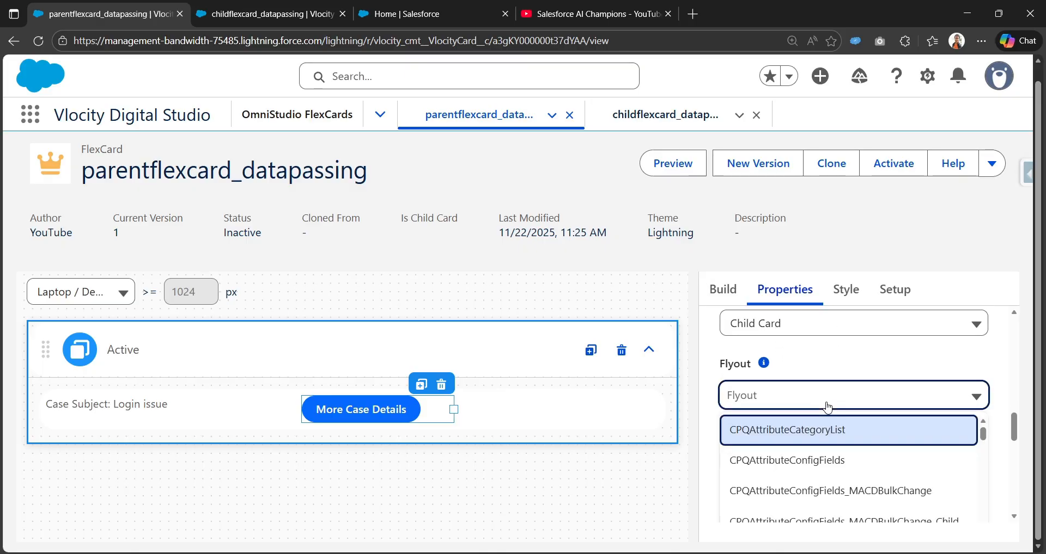
key("ctrl+v")
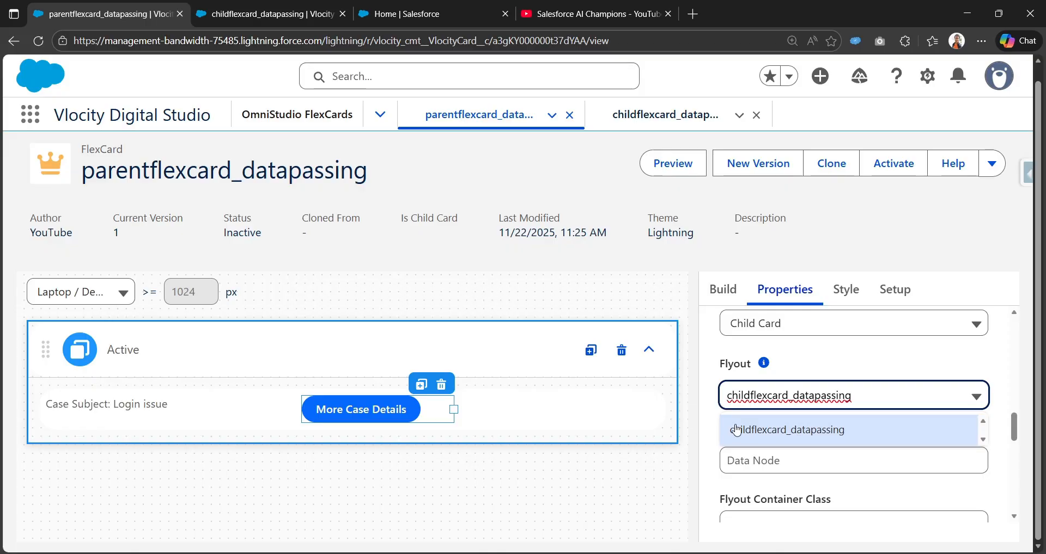
left_click(810, 432)
scroll(808, 431, "down", 2)
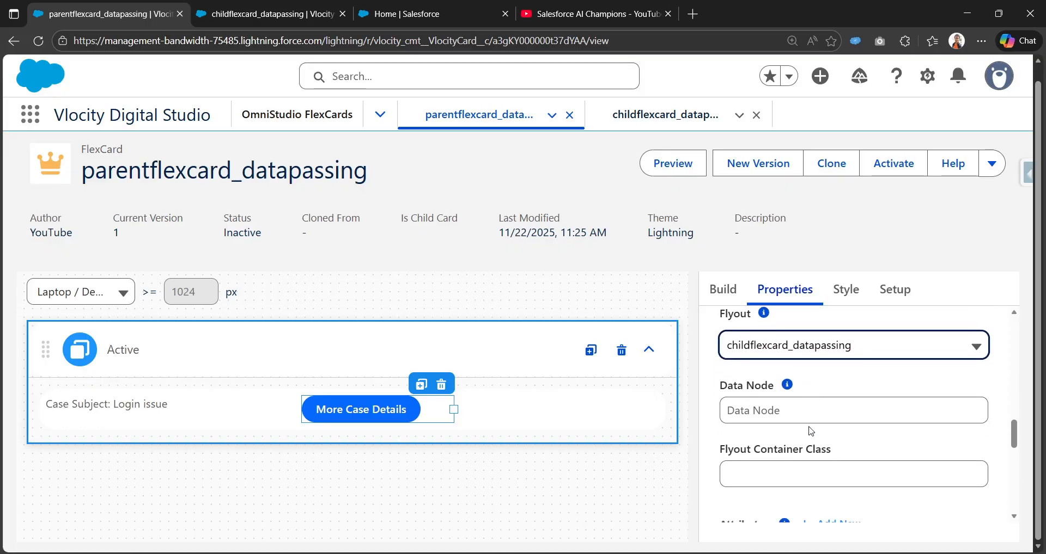
Set the flyout action's data node to {record} so the current case record is passed to the child card.
mouse_move(784, 373)
left_click(779, 393)
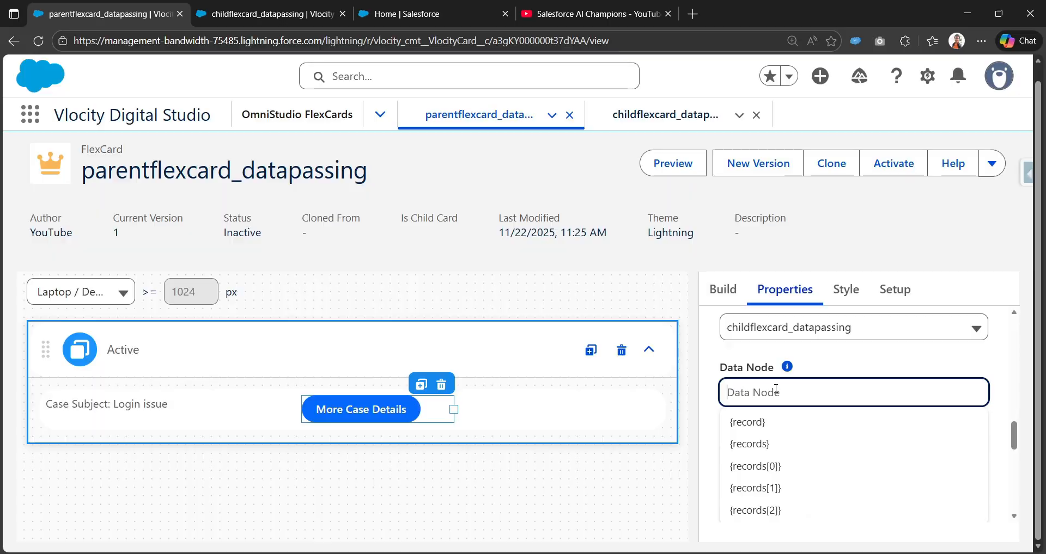
left_click(773, 430)
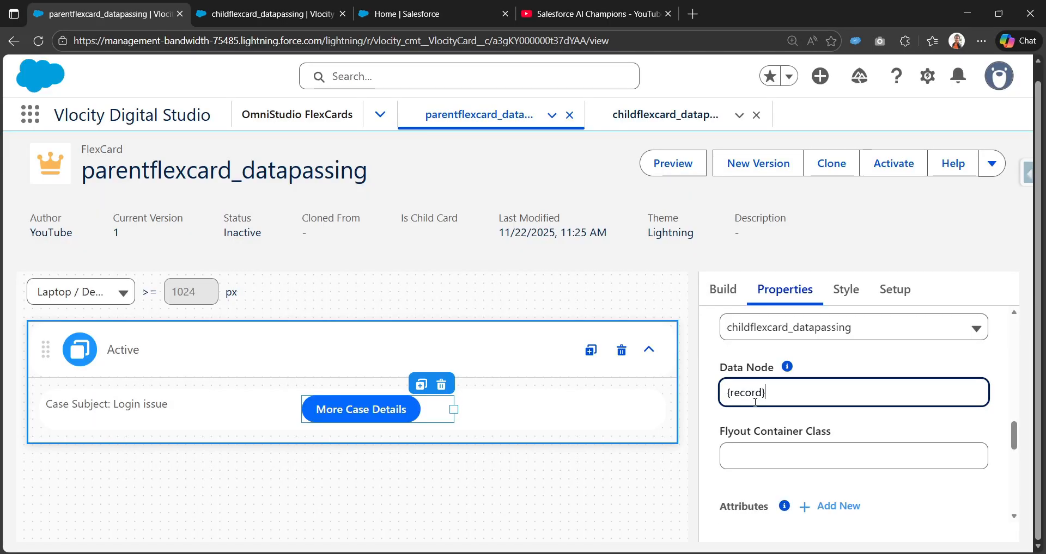
scroll(755, 405, "down", 1)
scroll(755, 407, "up", 1)
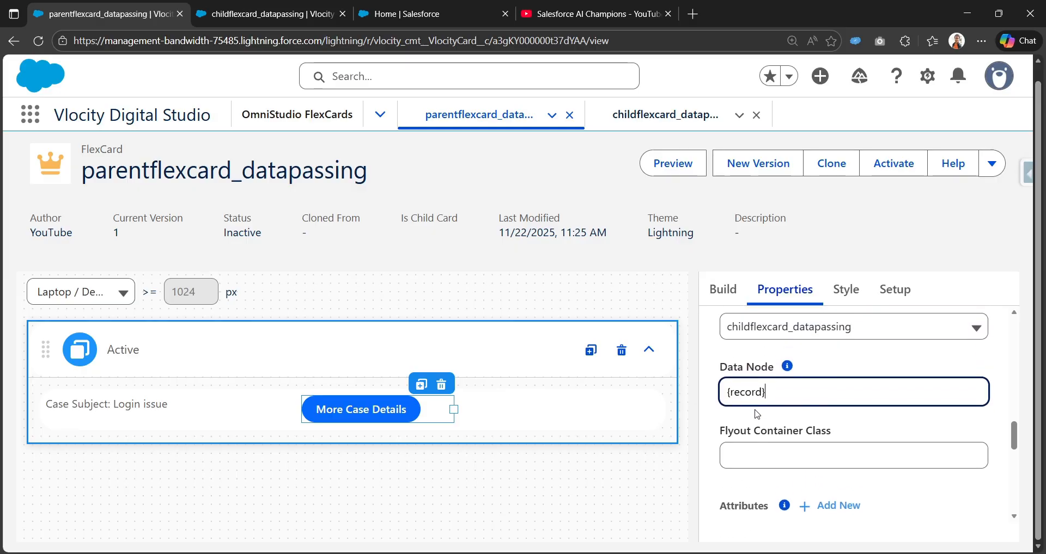
scroll(749, 430, "down", 1)
scroll(749, 430, "up", 1)
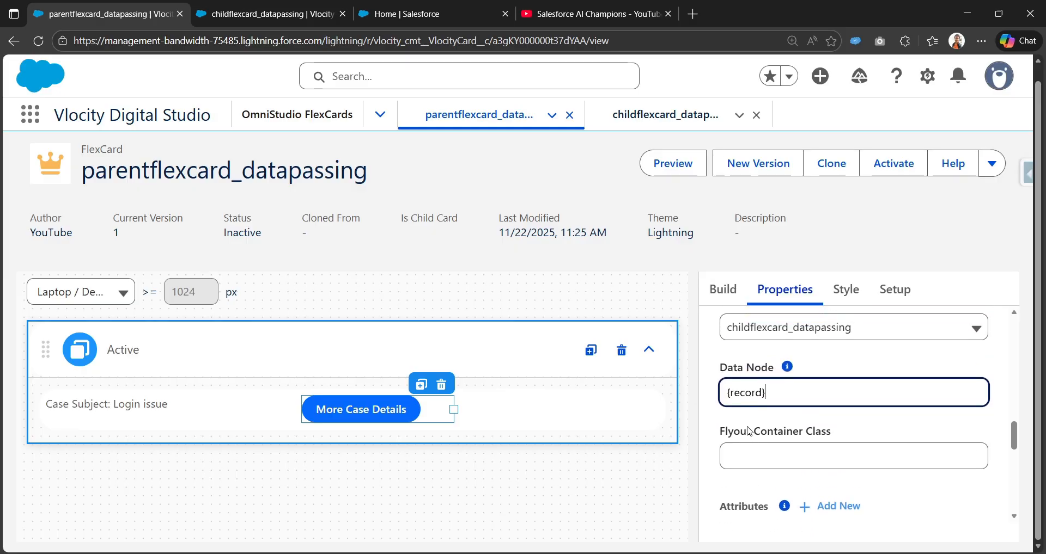
left_click(737, 423)
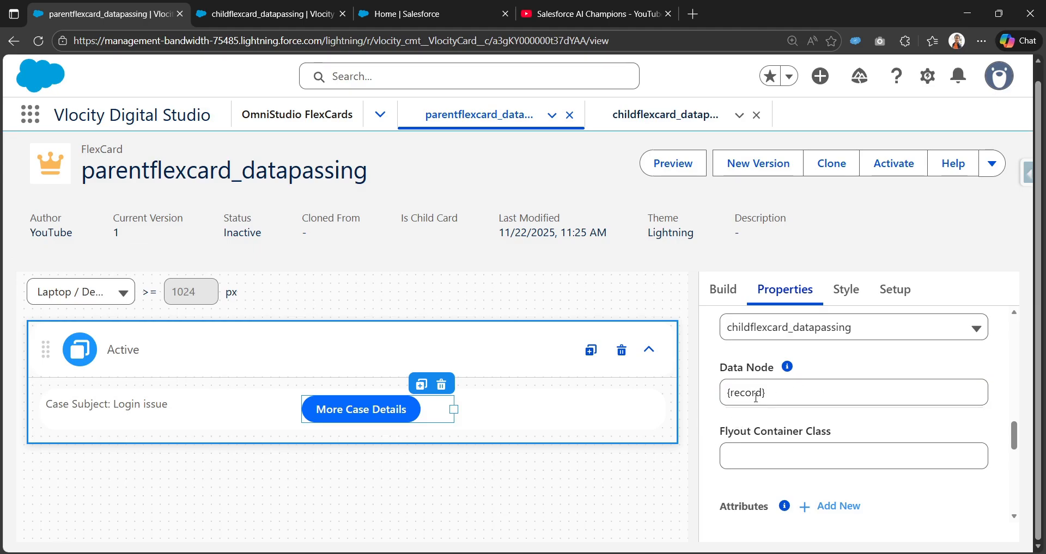
scroll(758, 406, "down", 3)
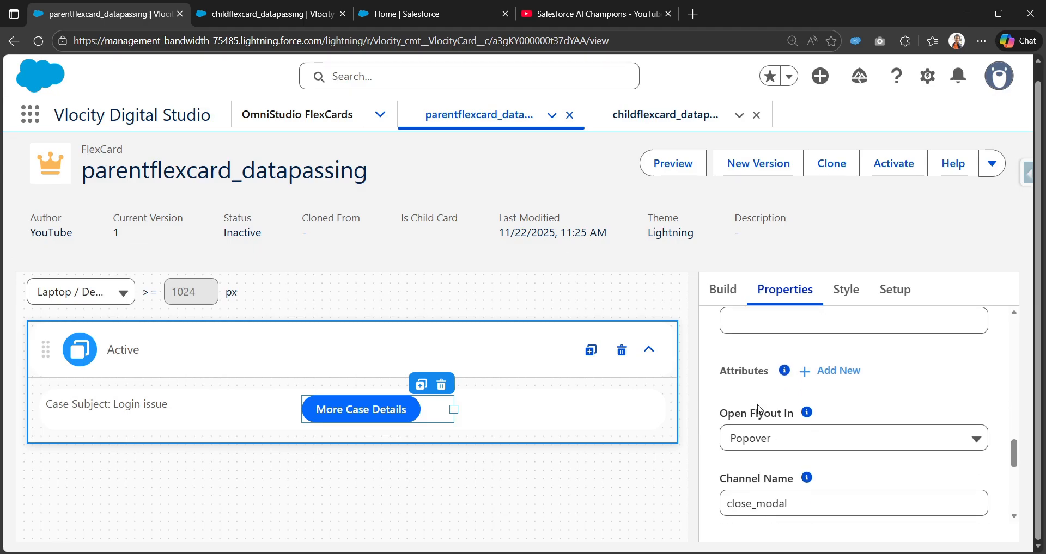
scroll(725, 395, "up", 2)
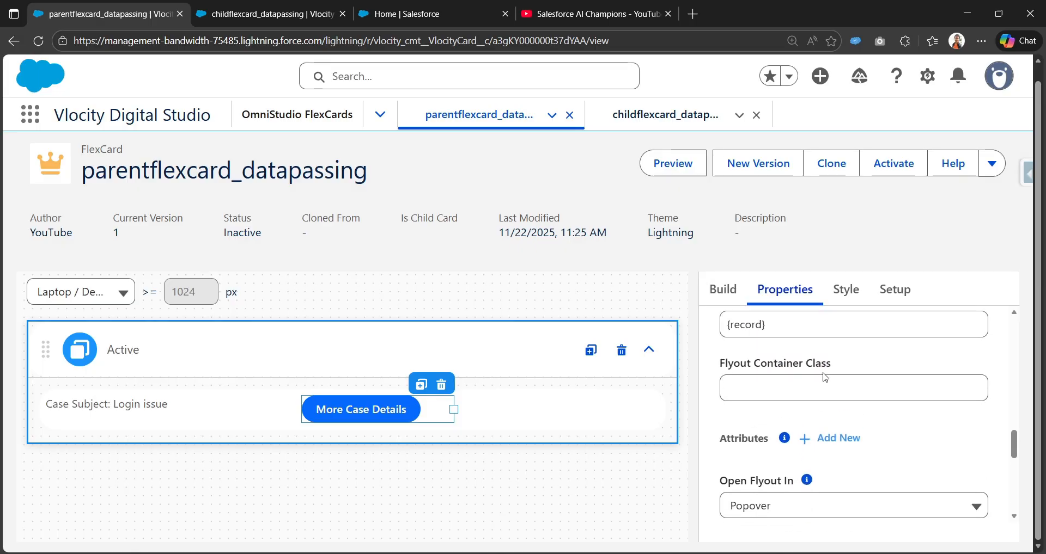
Set the More Case Details flyout to open in a Modal.
scroll(825, 377, "down", 1)
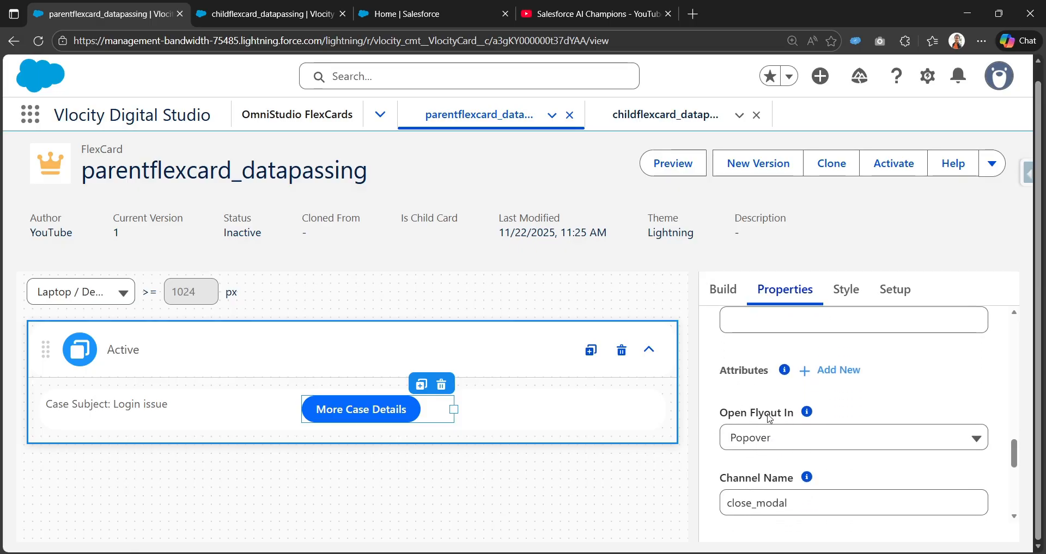
left_click(775, 440)
left_click(776, 479)
scroll(764, 478, "down", 1)
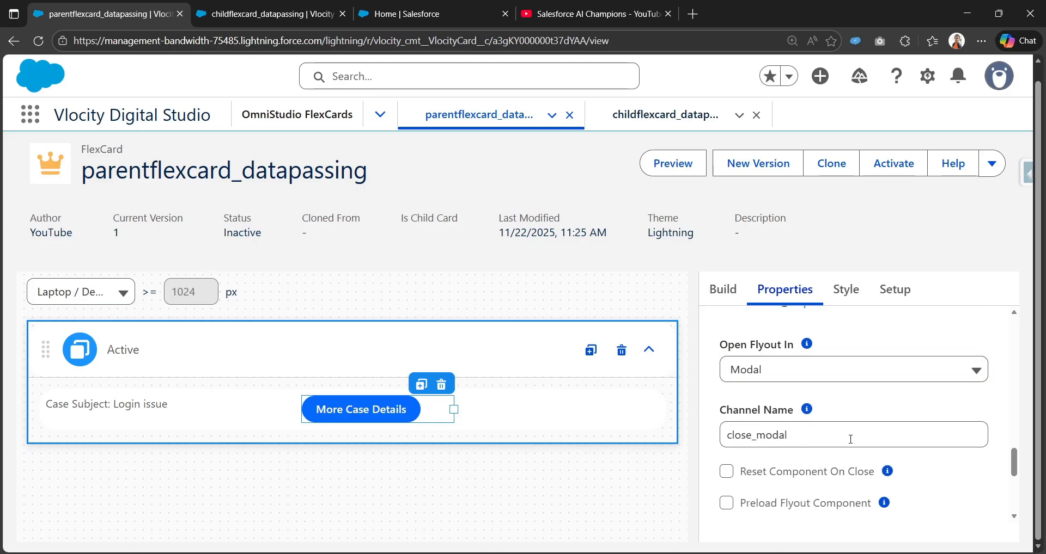
scroll(839, 435, "up", 15)
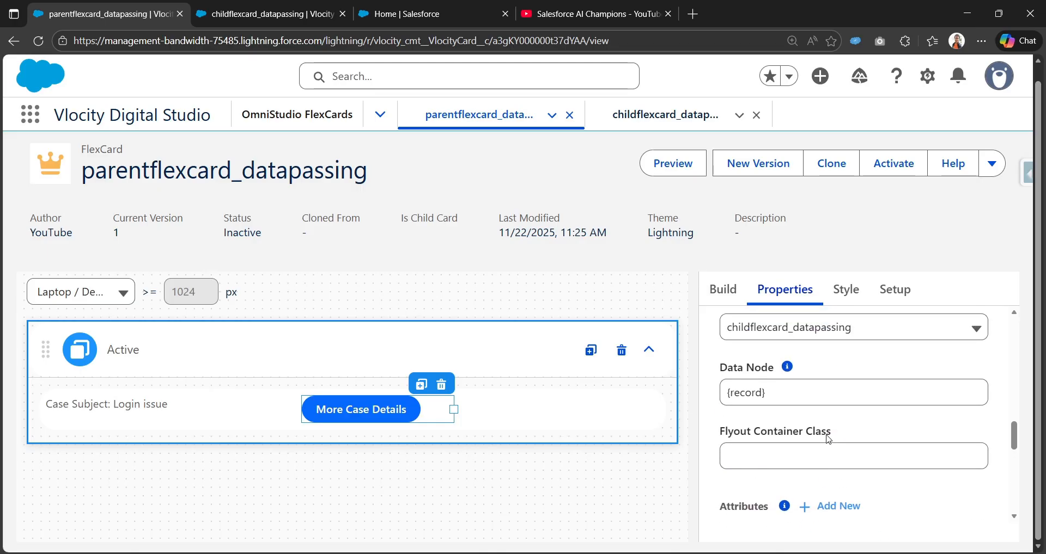
Preview the parent FlexCard with the data pane hidden and open More Case Details for the Billing discrepancy case.
left_click(674, 171)
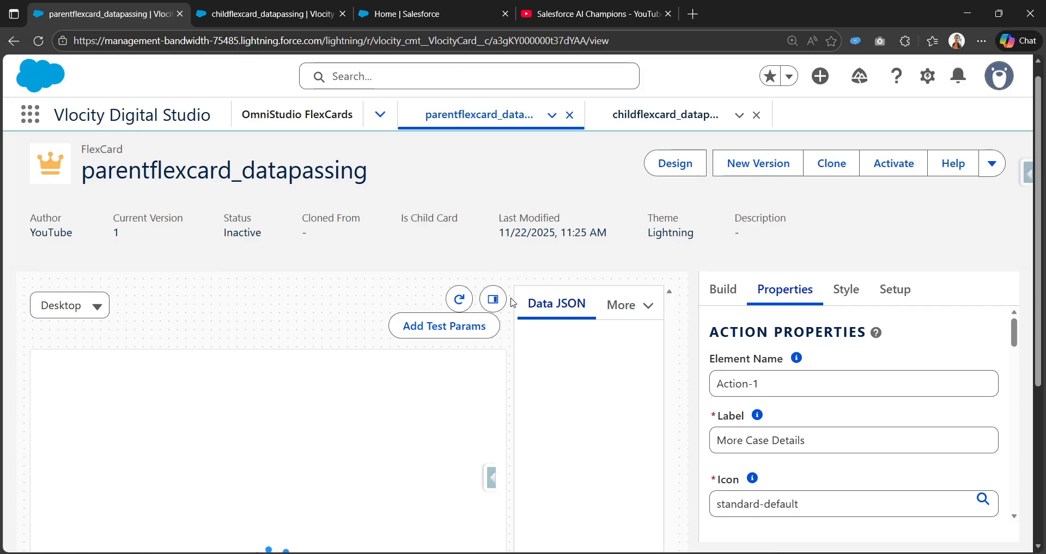
left_click(493, 299)
scroll(565, 423, "down", 3)
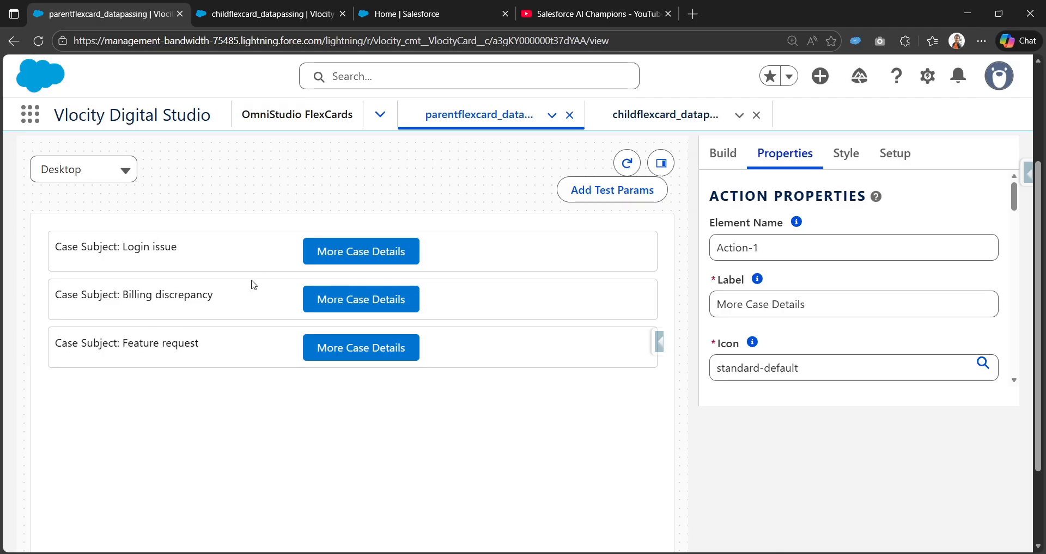
left_click(362, 303)
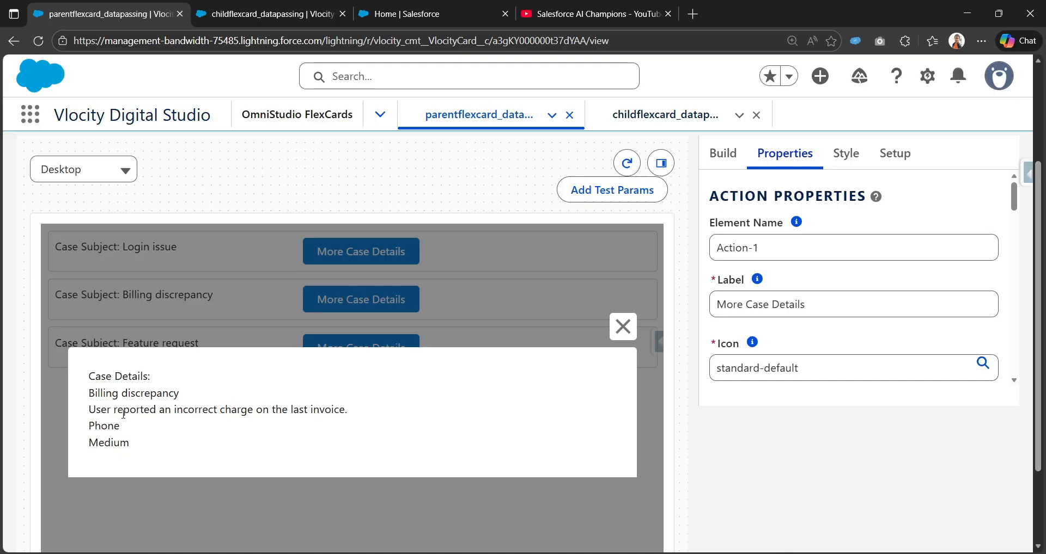
Check the Billing discrepancy case's description, origin and priority in the flyout, and close it.
left_click_drag(141, 446, 354, 411)
left_click_drag(135, 429, 94, 424)
double_click(94, 441)
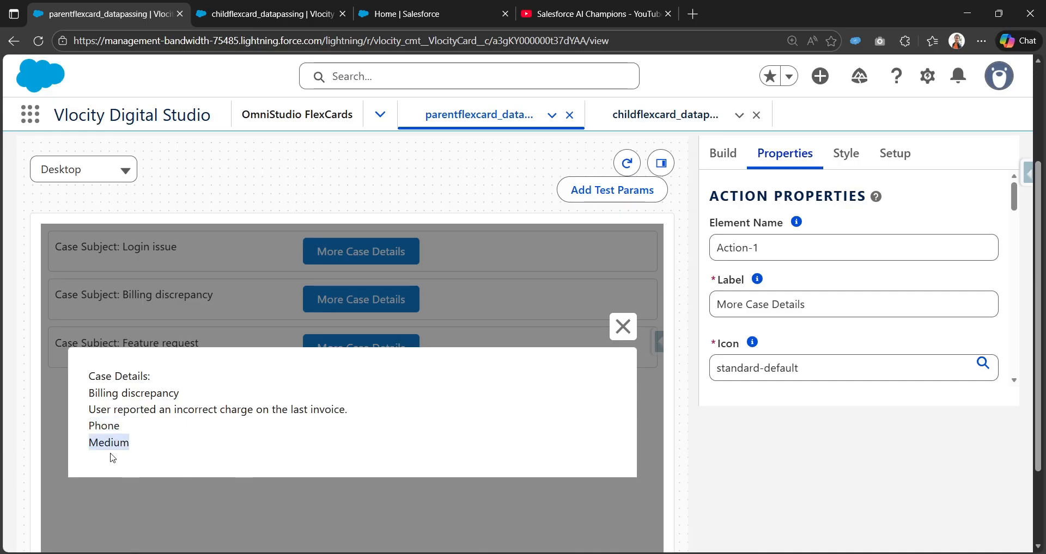
left_click(621, 327)
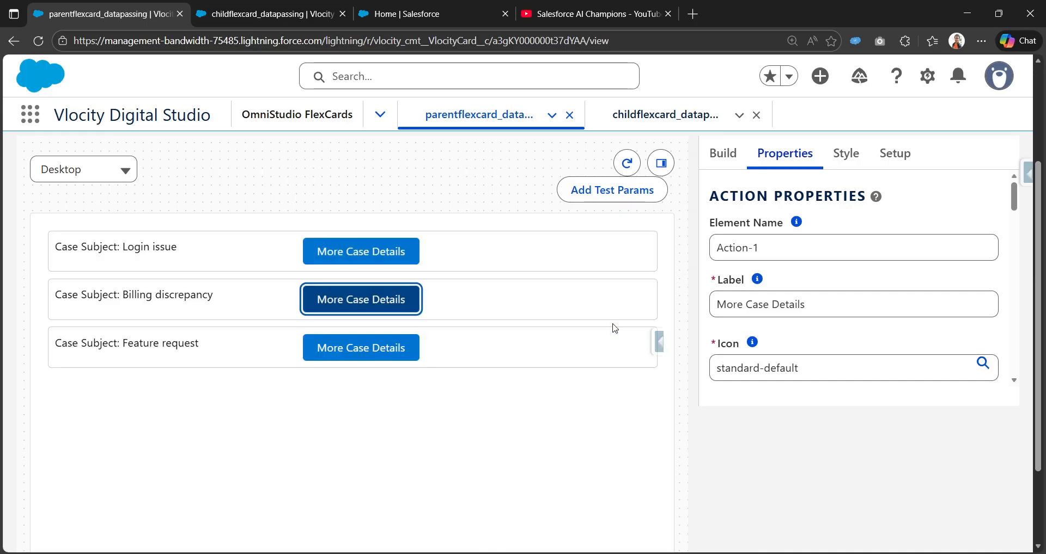
Open and close More Case Details for the Login issue and Feature request cases to check the passed data.
left_click(333, 252)
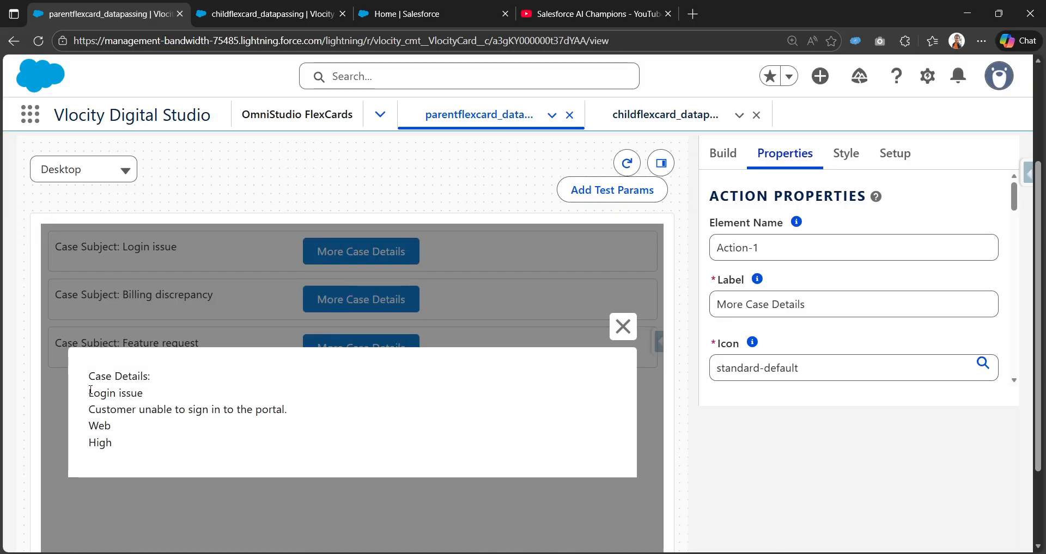
left_click_drag(90, 391, 275, 441)
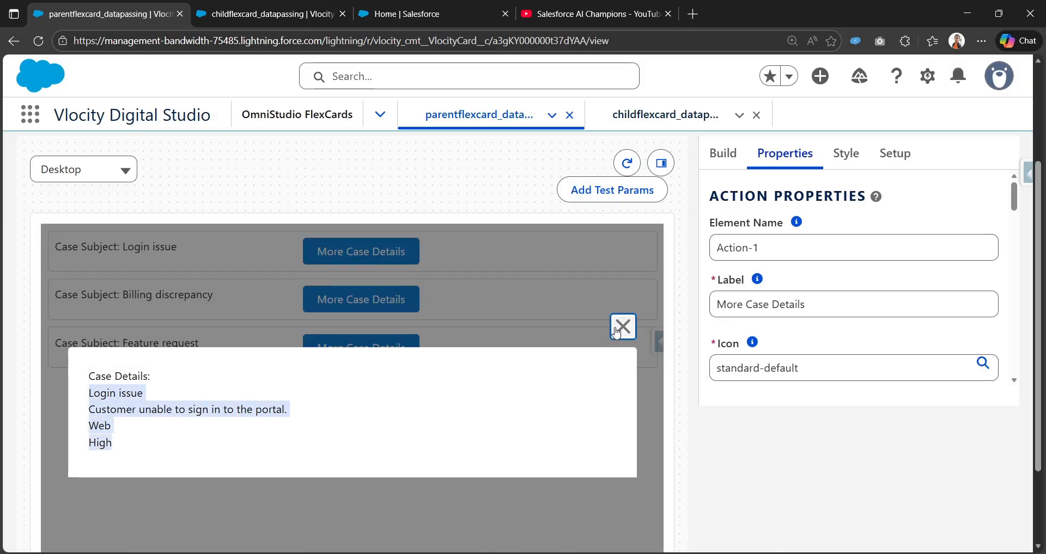
left_click(615, 333)
left_click(396, 343)
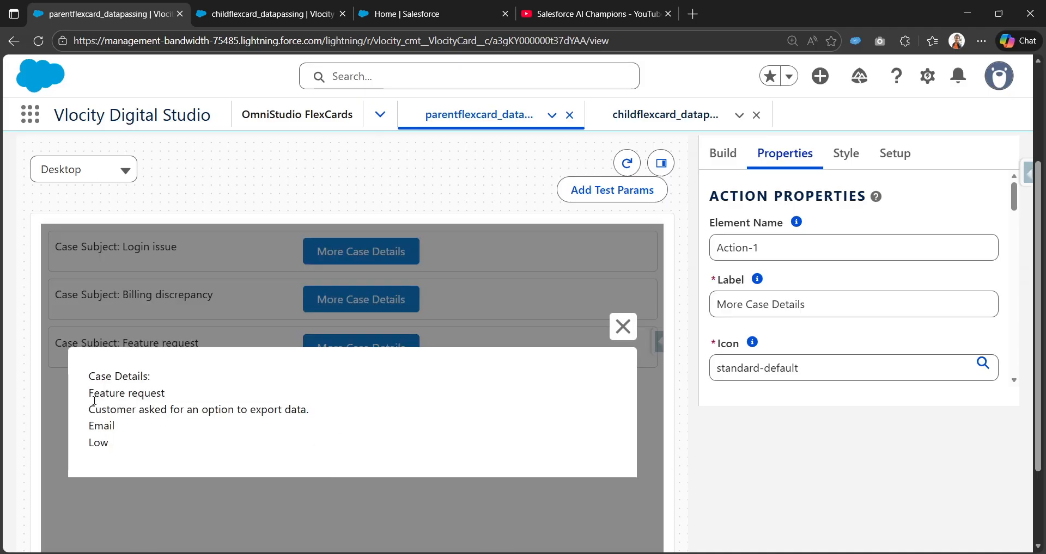
left_click(622, 328)
Return the parent FlexCard to design mode and review the flyout action's child card and data node settings.
scroll(460, 292, "up", 3)
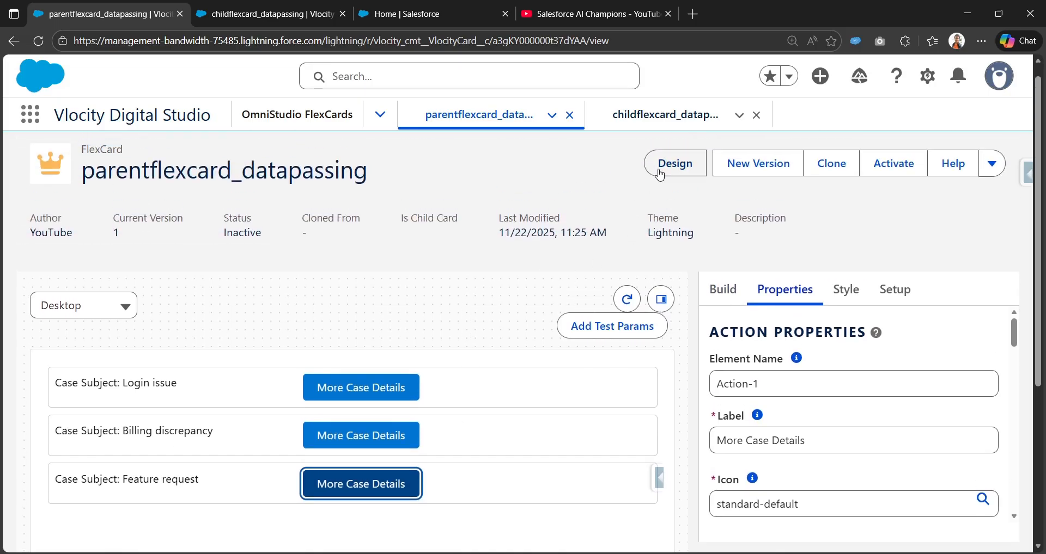
left_click(659, 174)
scroll(778, 449, "down", 5)
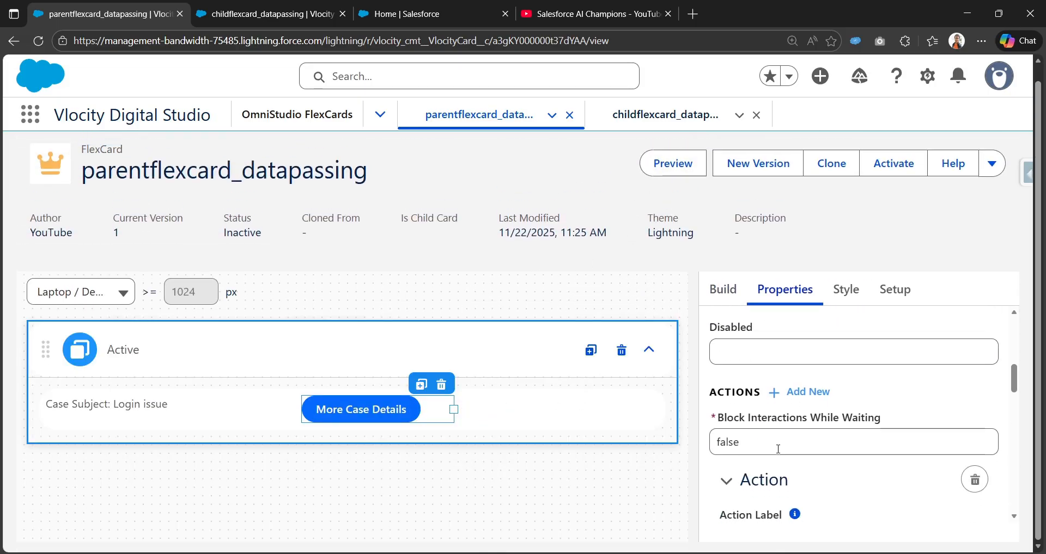
scroll(777, 449, "down", 6)
mouse_move(748, 410)
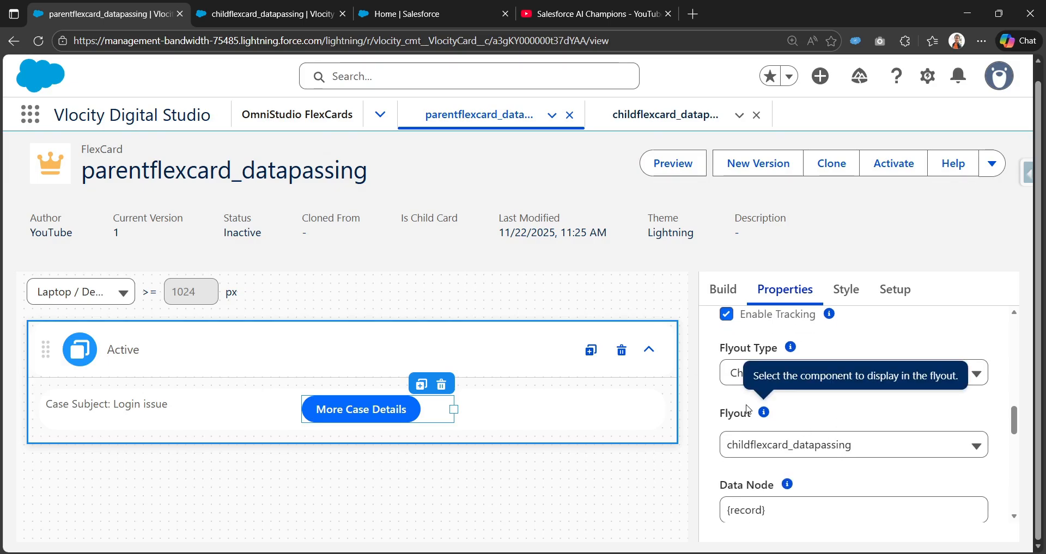
scroll(751, 414, "down", 3)
mouse_move(793, 355)
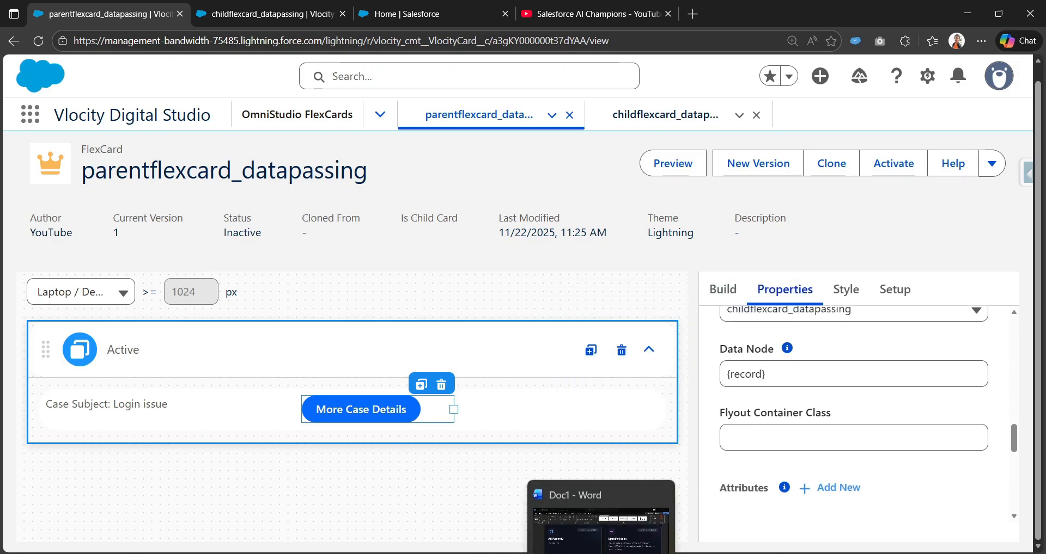
Switch to the Word document and read the context variable notes on All Records, Specific Index, Current Record and Record Field.
left_click(602, 553)
left_click(819, 547)
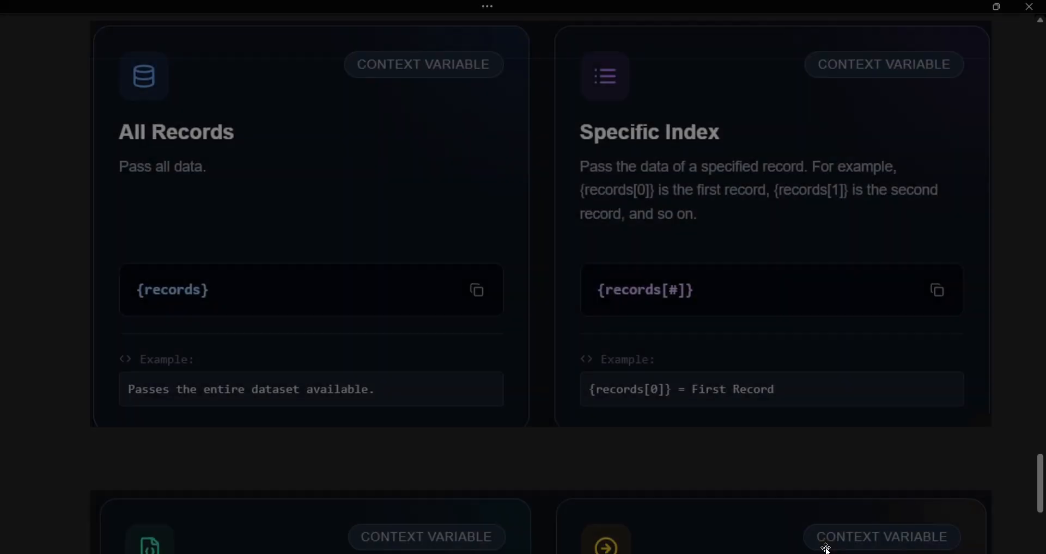
scroll(346, 366, "up", 1)
scroll(346, 366, "down", 1)
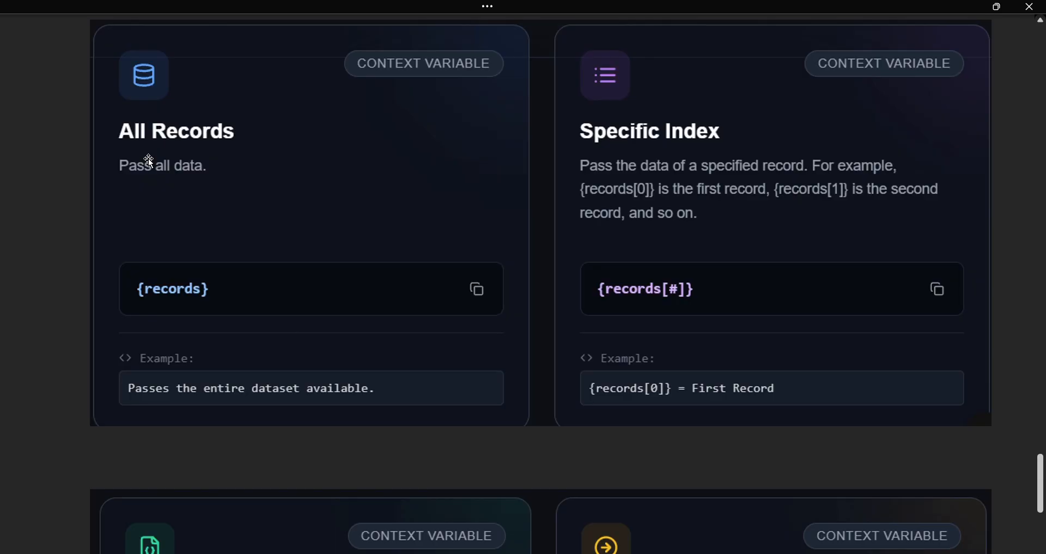
scroll(148, 158, "down", 5)
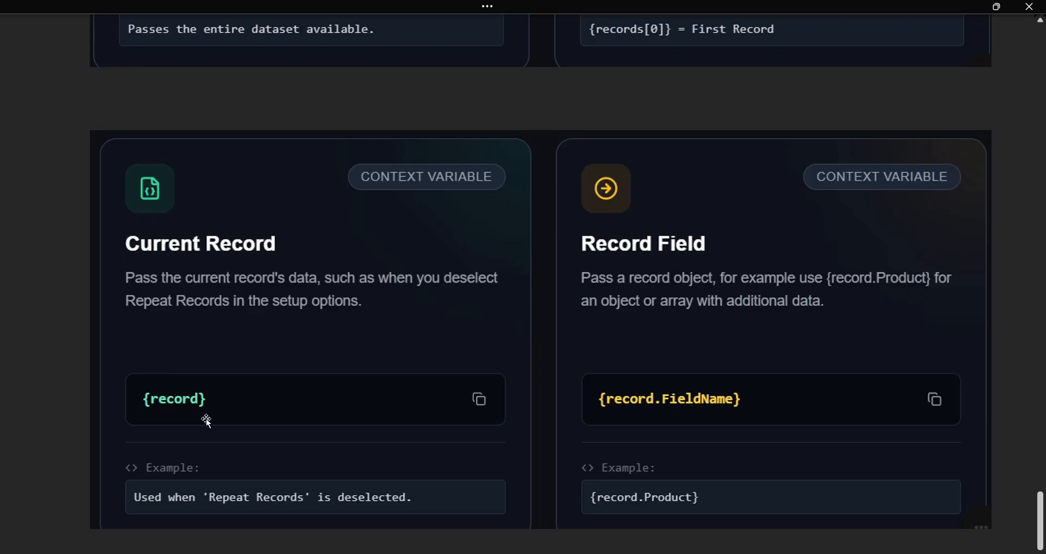
scroll(206, 420, "up", 1)
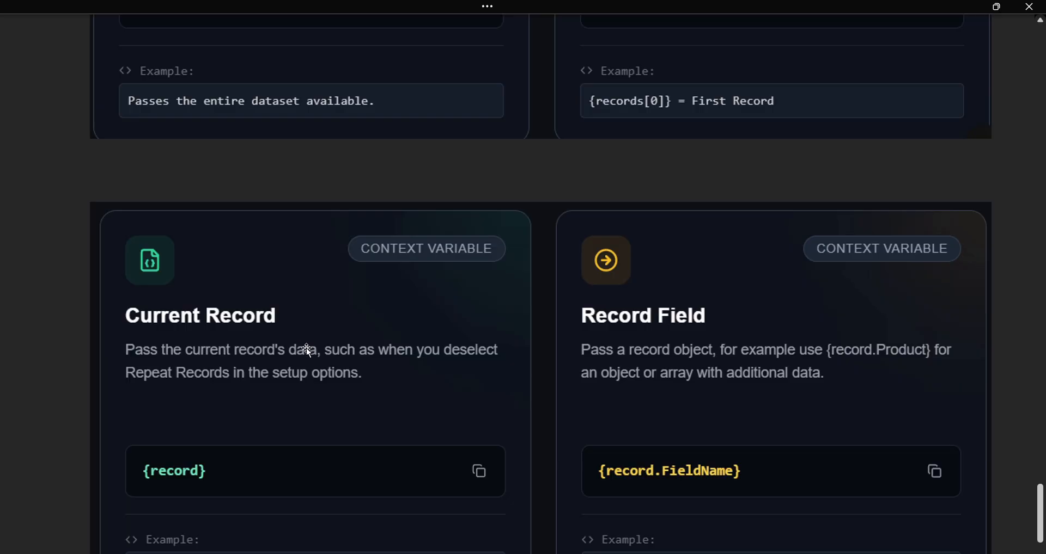
scroll(306, 348, "down", 1)
scroll(236, 399, "up", 6)
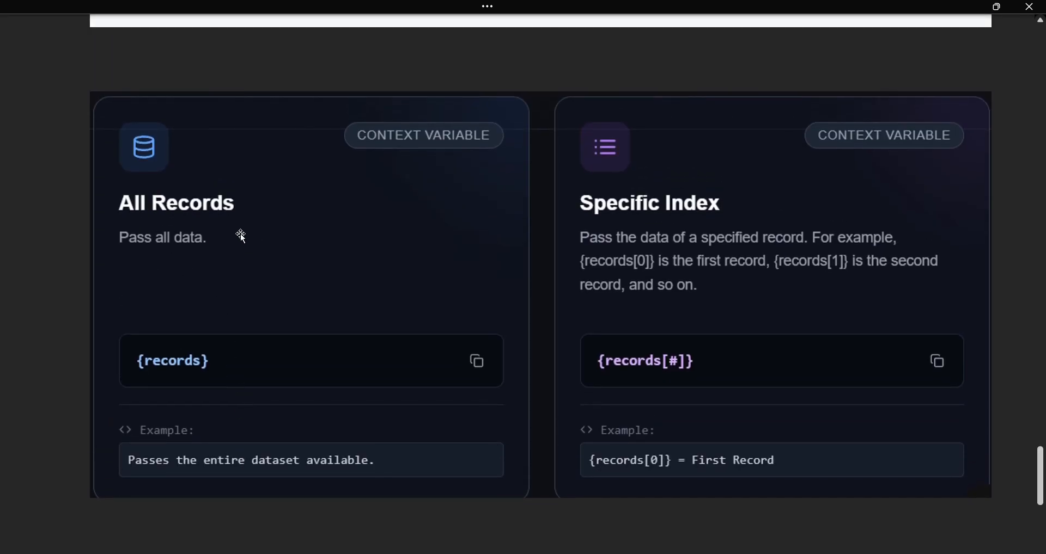
scroll(229, 338, "up", 1)
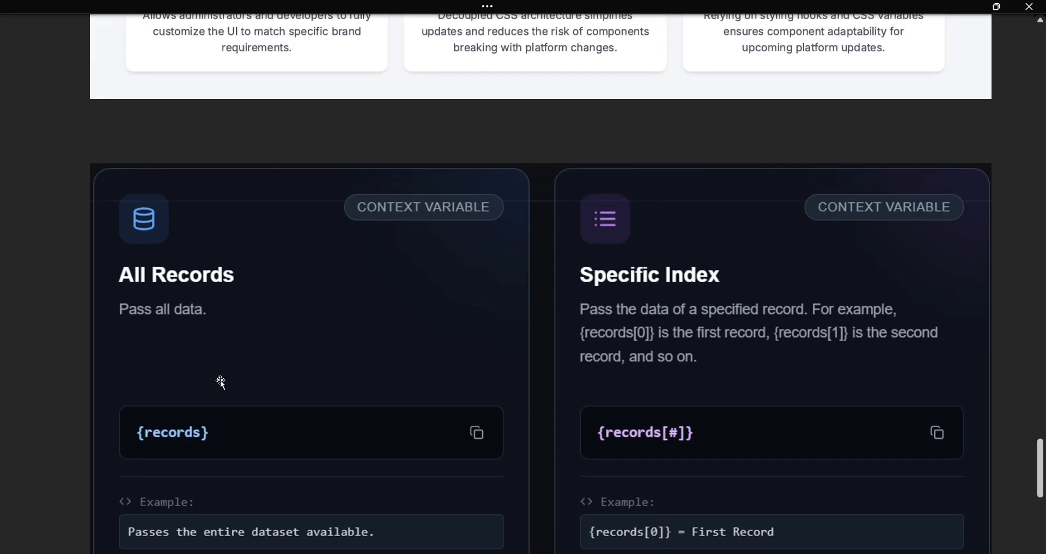
scroll(218, 376, "down", 1)
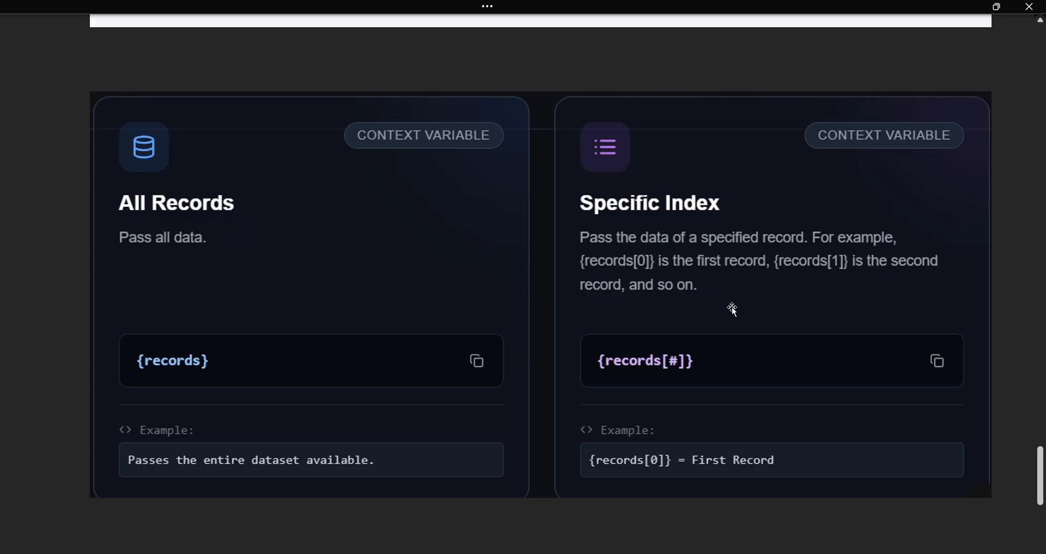
scroll(843, 343, "down", 8)
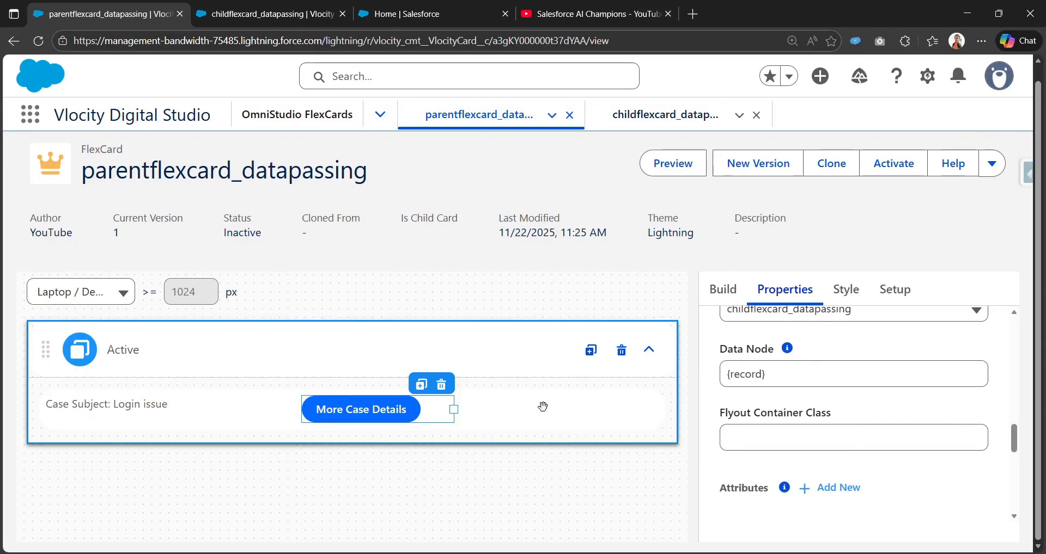
Clear the flyout action's data node to view the available options and select {record} again.
left_click(786, 374)
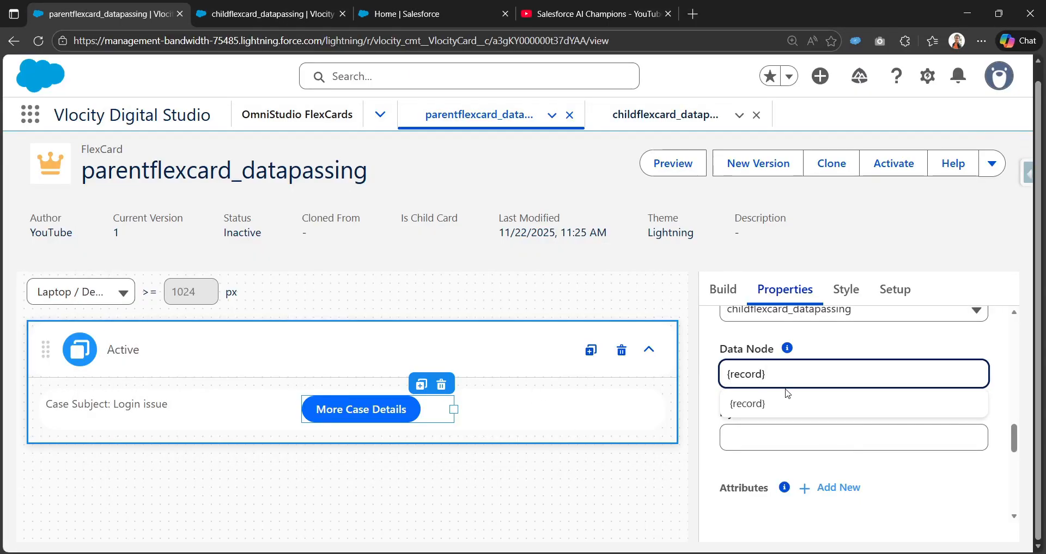
key("ctrl+a")
key("BackSpace")
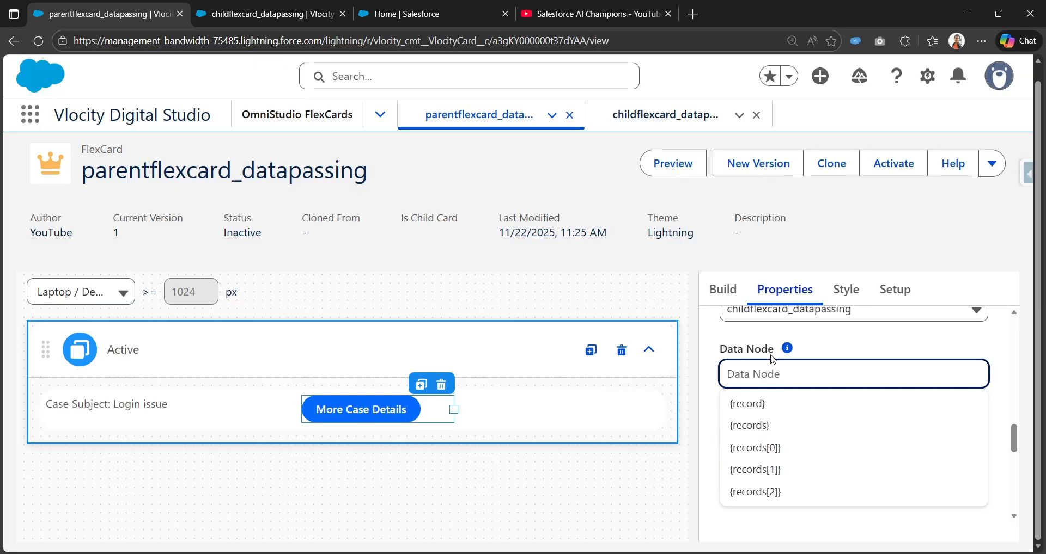
left_click(760, 404)
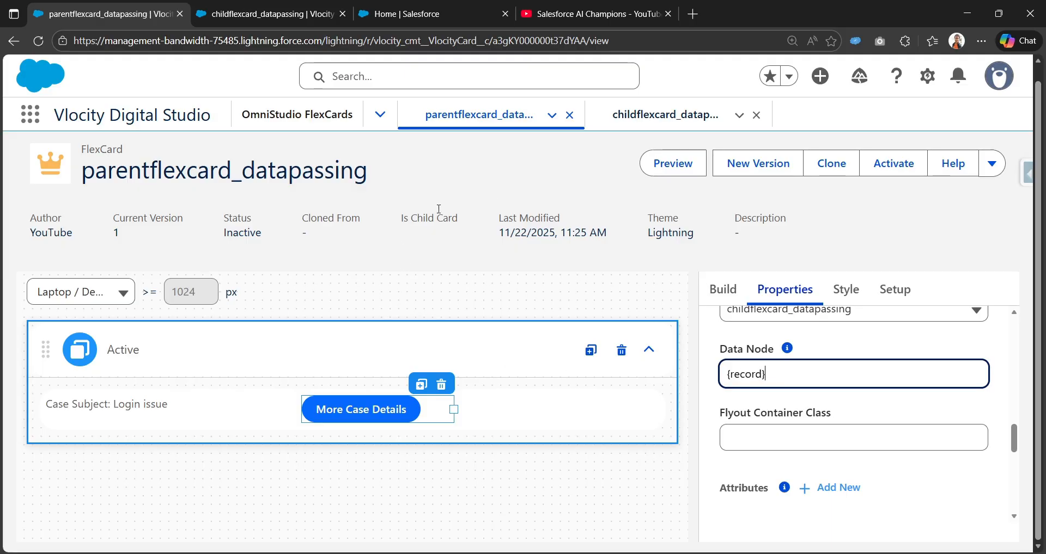
Preview the parent FlexCard again and hide the data pane.
left_click(674, 163)
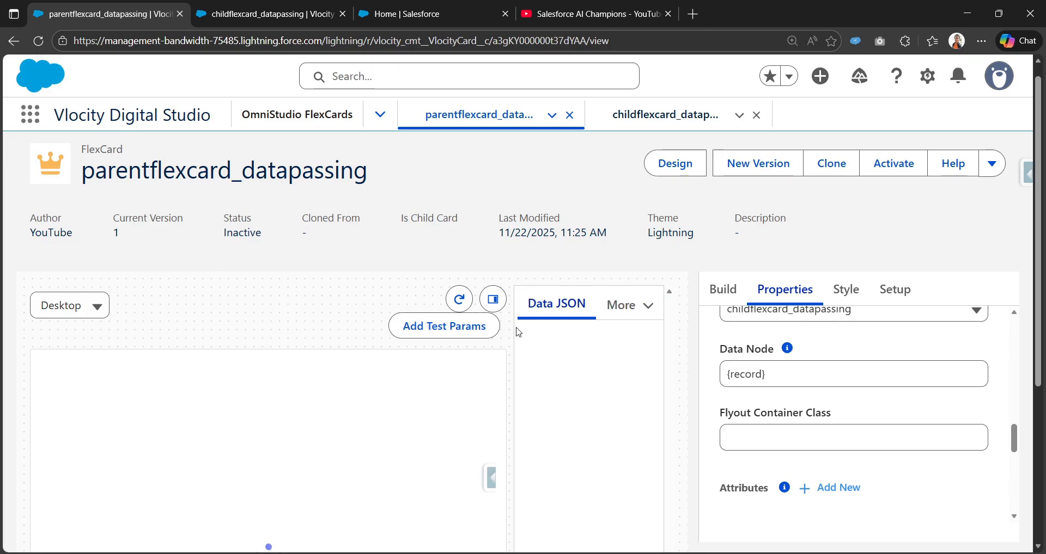
scroll(477, 347, "down", 1)
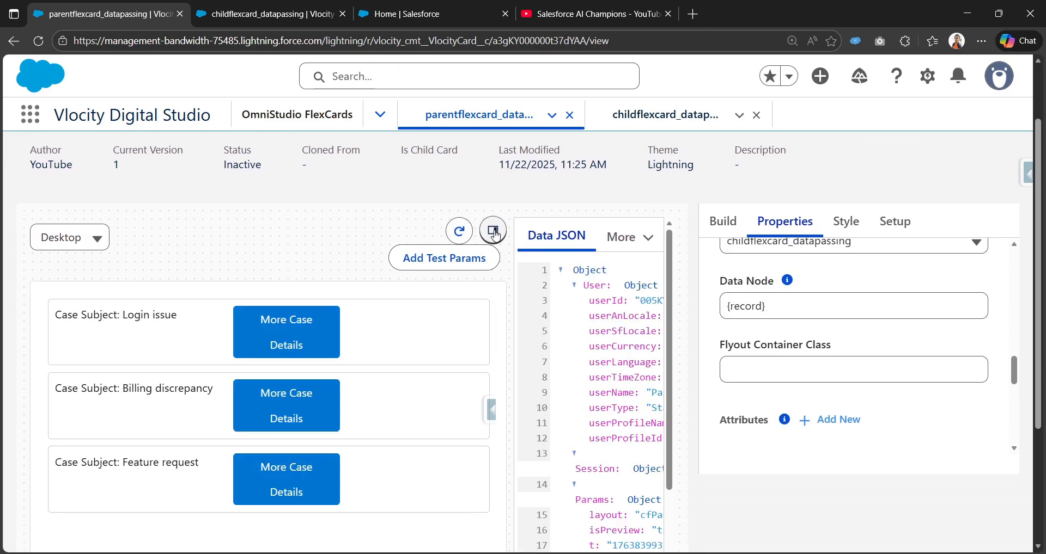
left_click(493, 231)
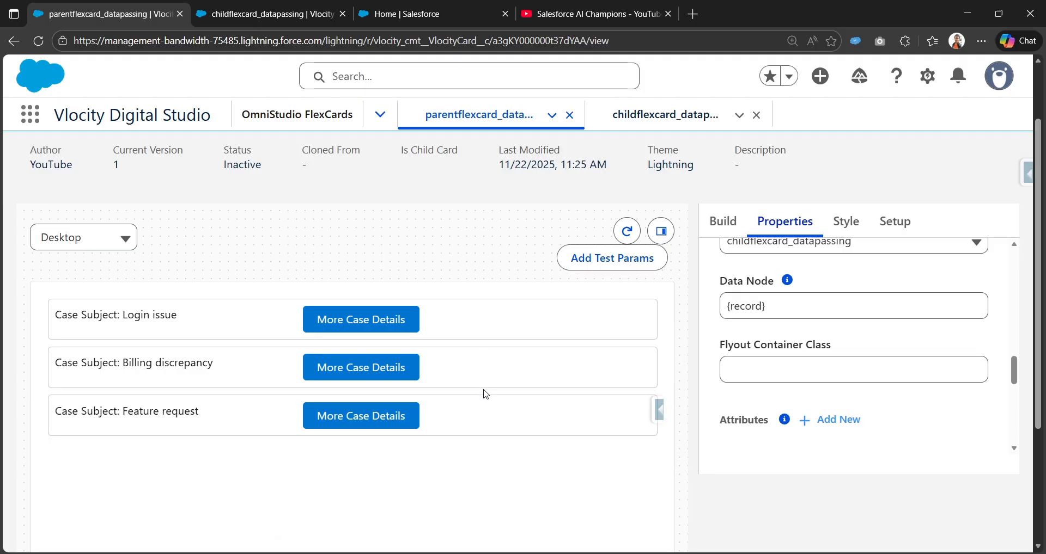